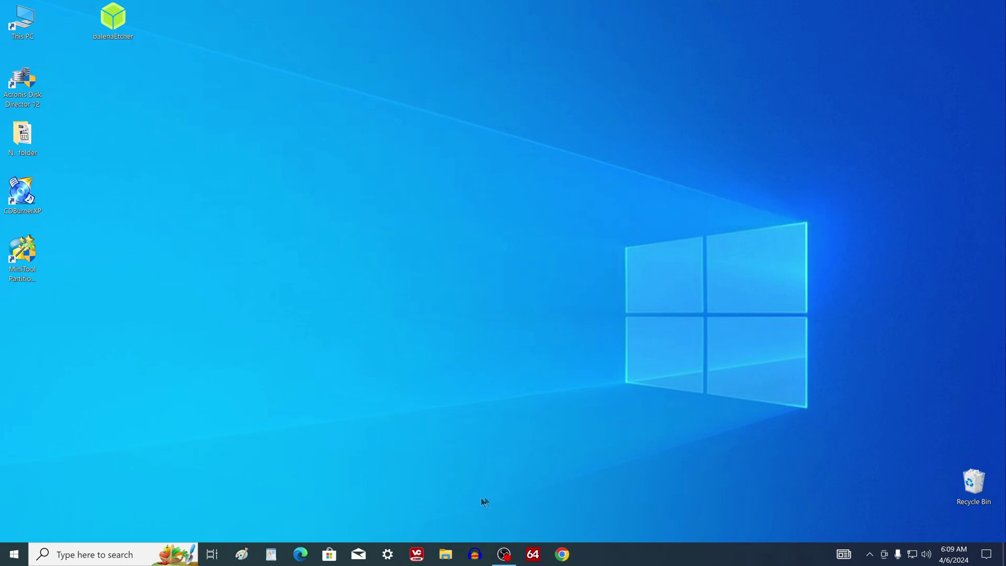
Step: Open File Explorer to view the computer's drives, then close it
click(445, 554)
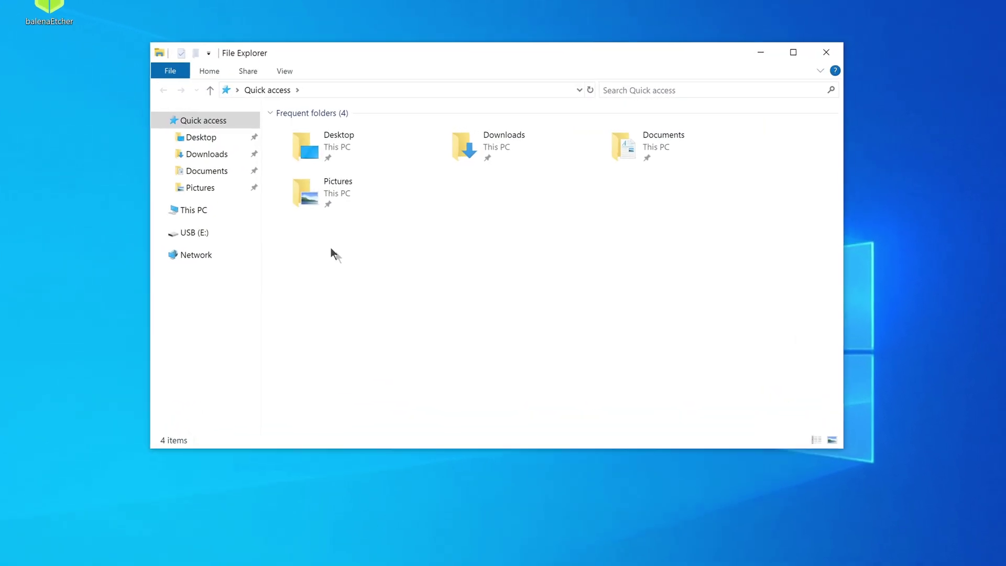
click(270, 196)
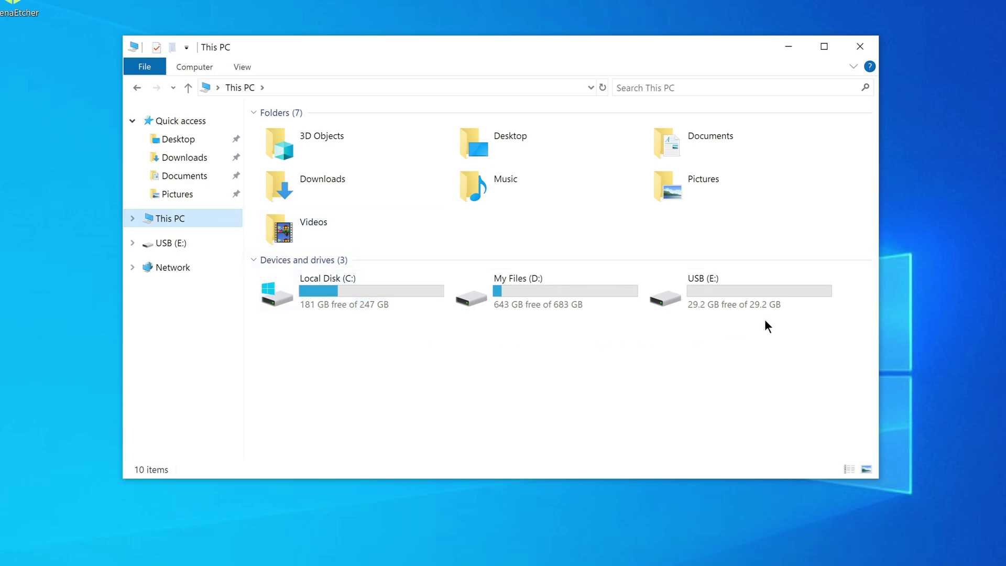
click(866, 49)
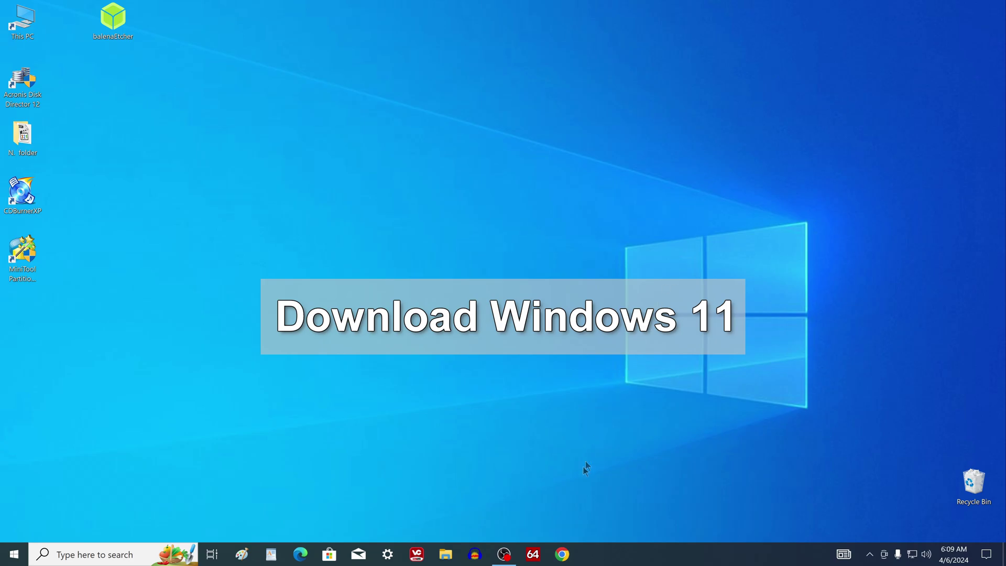
Step: Follow the YouTube description's Microsoft link to the Download Windows 11 page
click(562, 554)
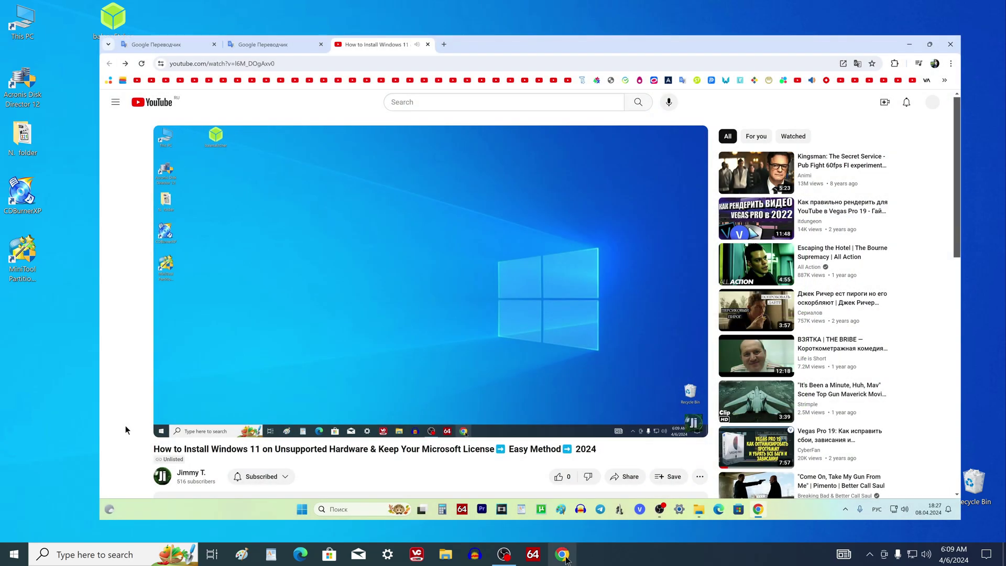
scroll(125, 425, down, 5)
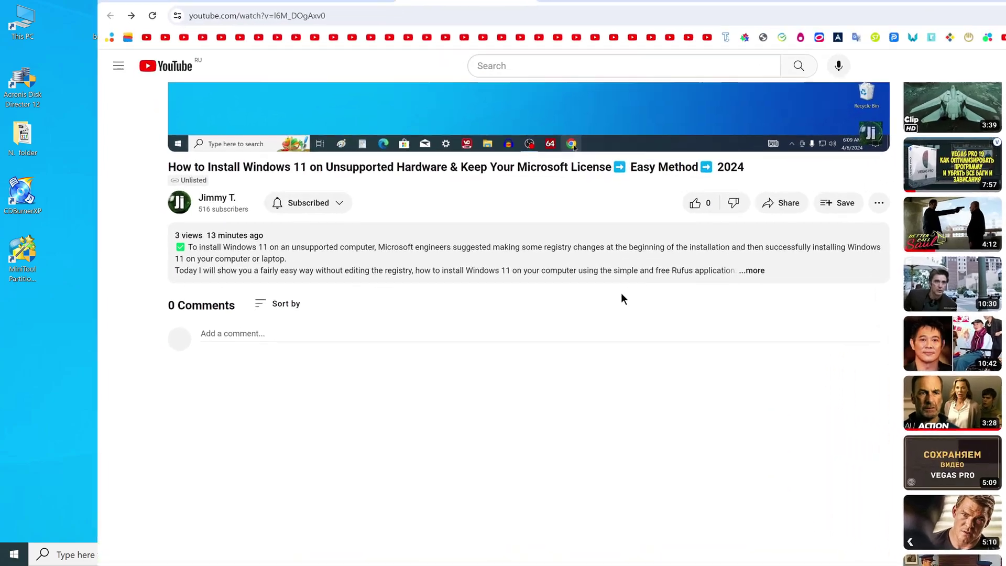
click(621, 260)
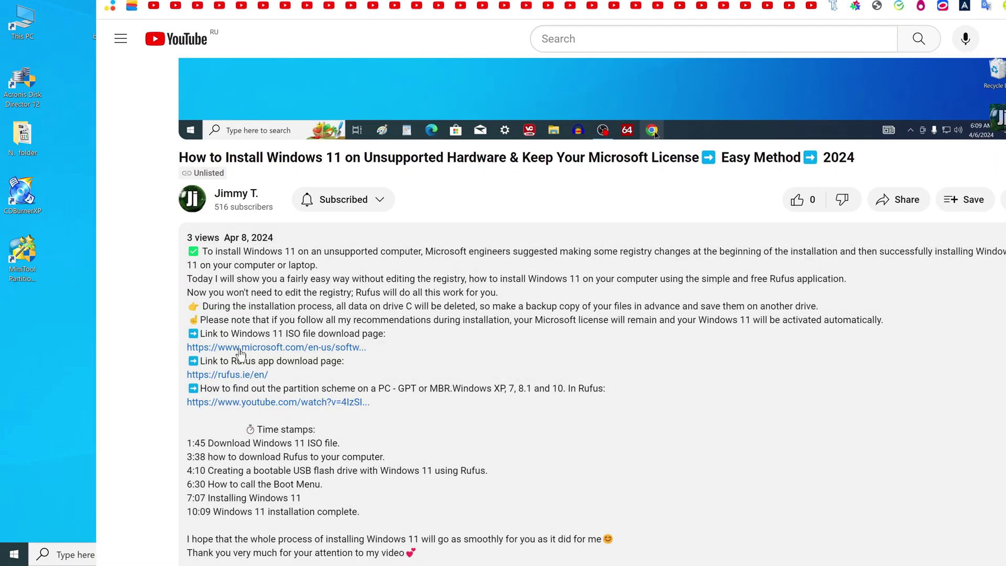
click(292, 349)
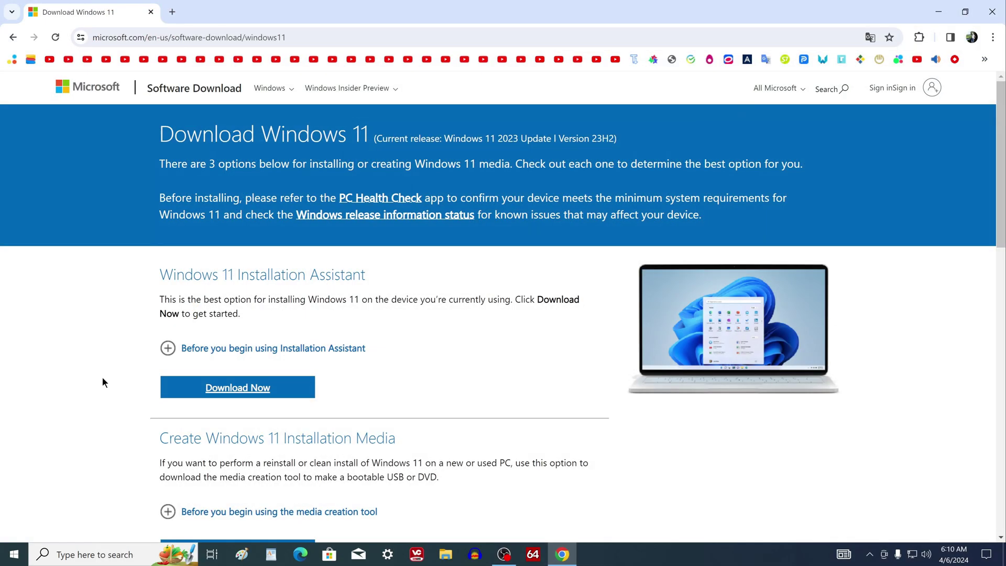
Step: Download MediaCreationTool_Win11_23H2.exe under Create Windows 11 Installation Media
scroll(103, 378, down, 5)
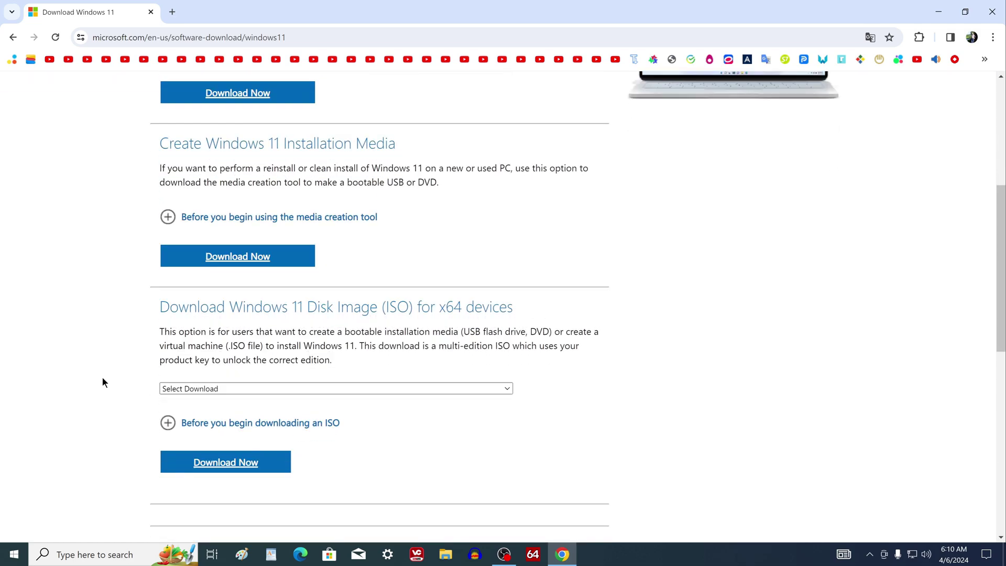
click(166, 217)
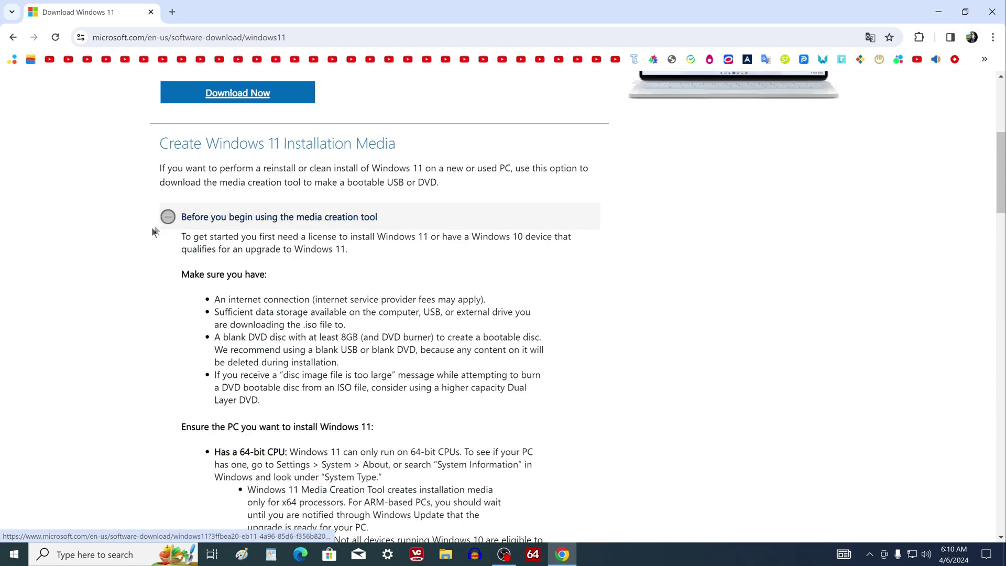
scroll(120, 293, down, 3)
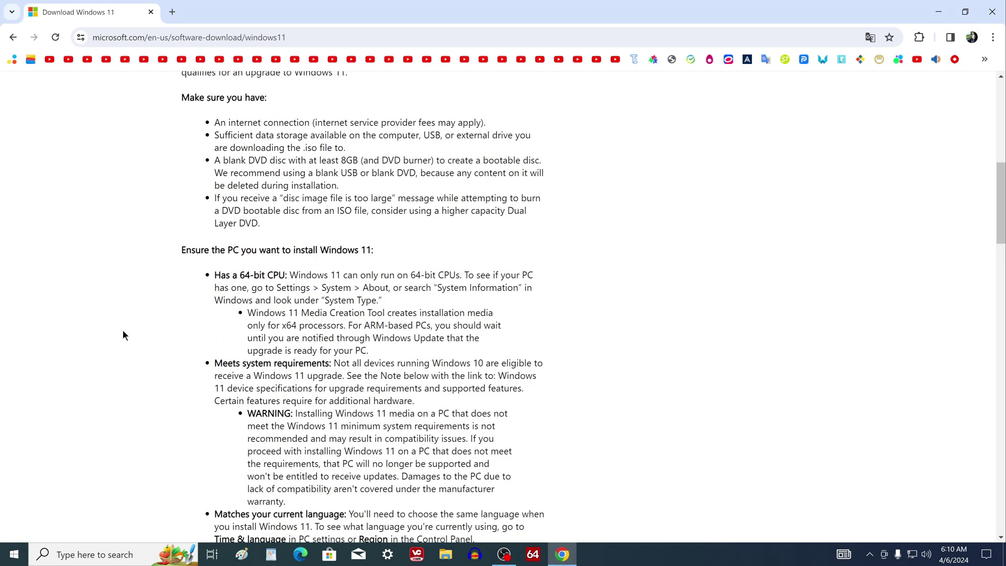
scroll(123, 329, up, 3)
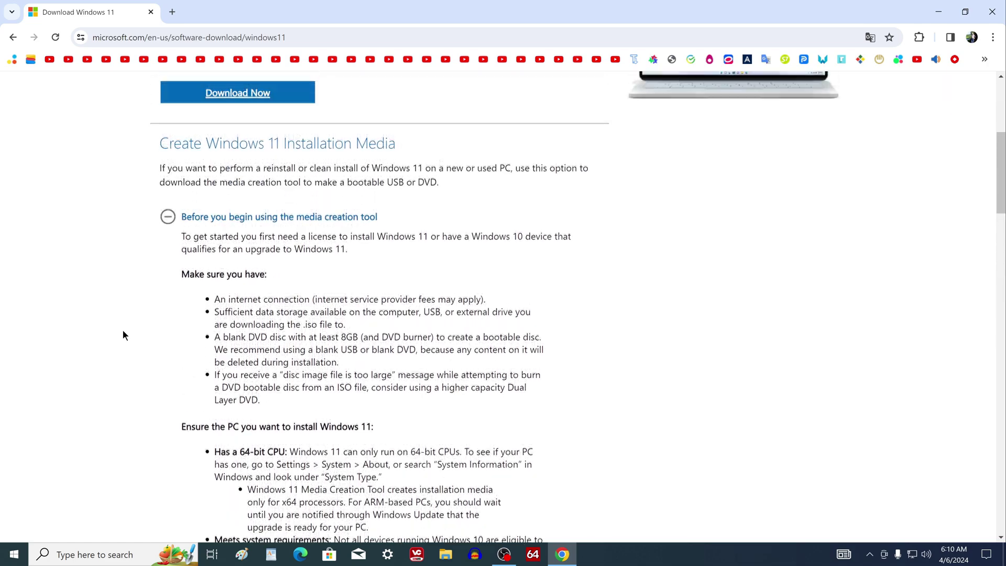
click(168, 220)
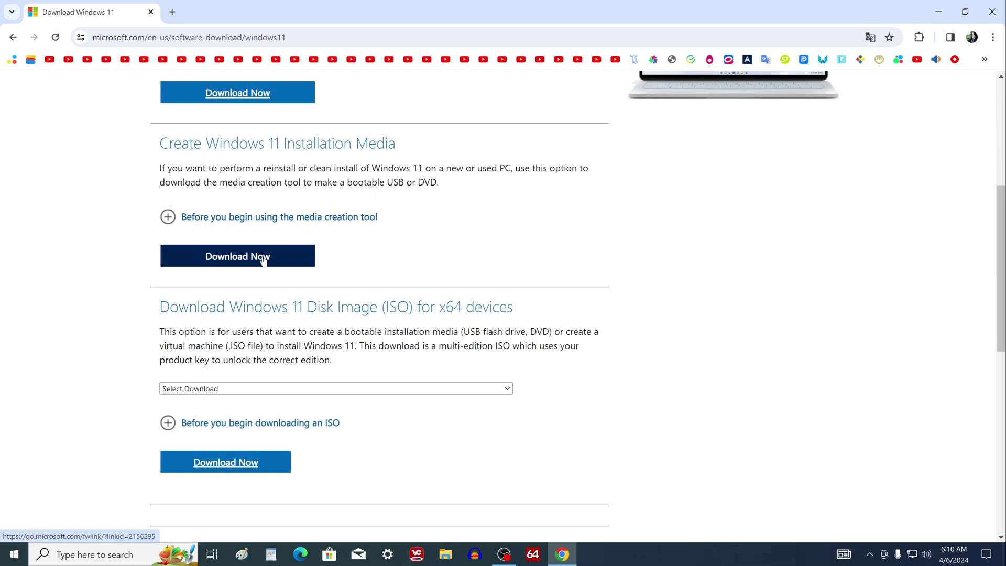
click(293, 262)
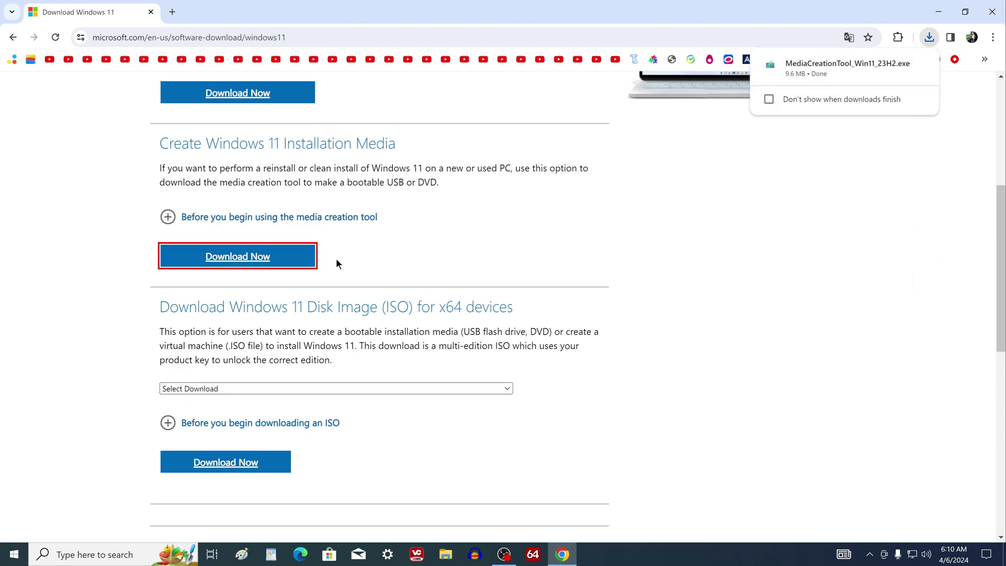
Step: Close the browser and run MediaCreationTool_Win11_23H2 from the Downloads folder in File Explorer
click(991, 12)
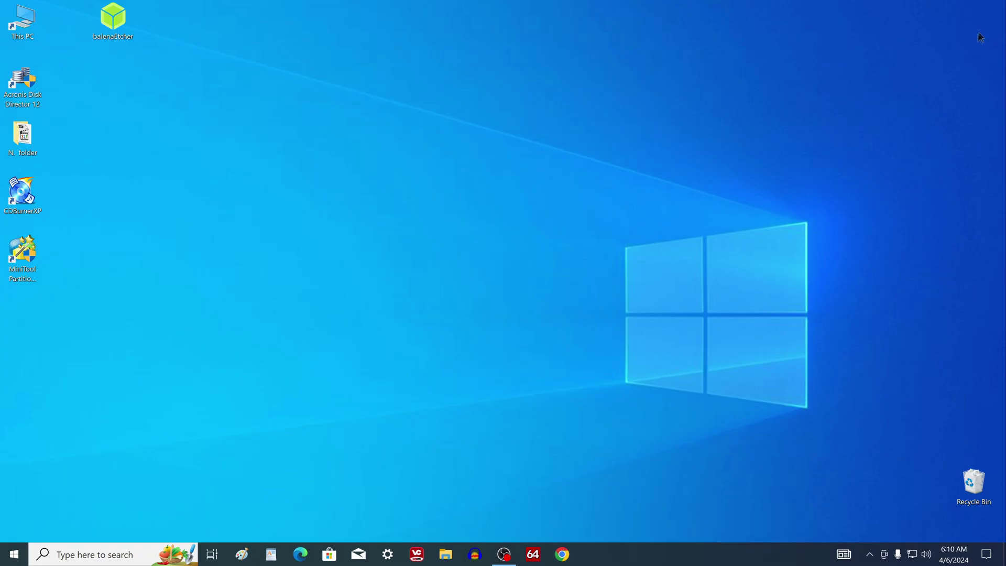
click(445, 554)
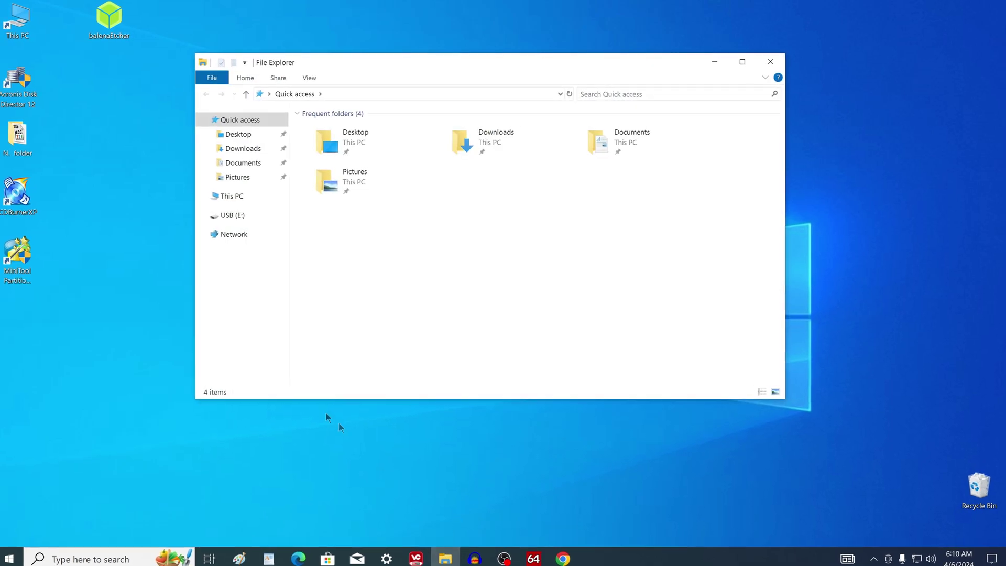
click(254, 152)
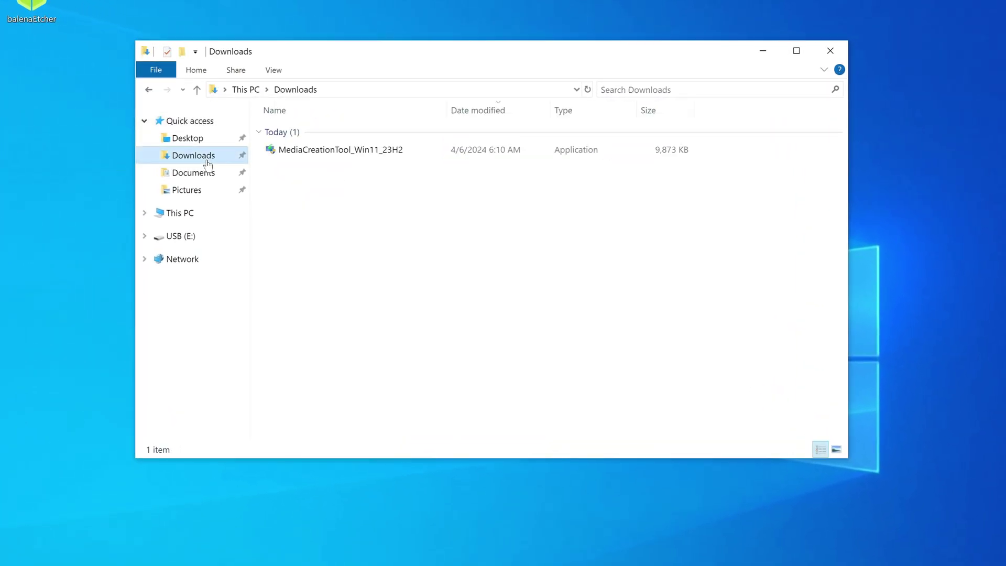
click(340, 150)
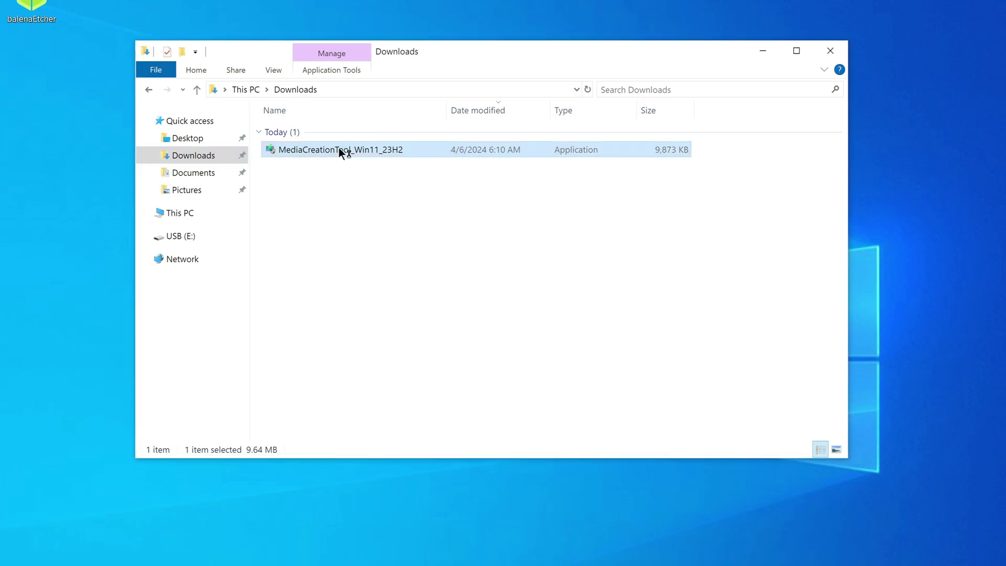
click(838, 51)
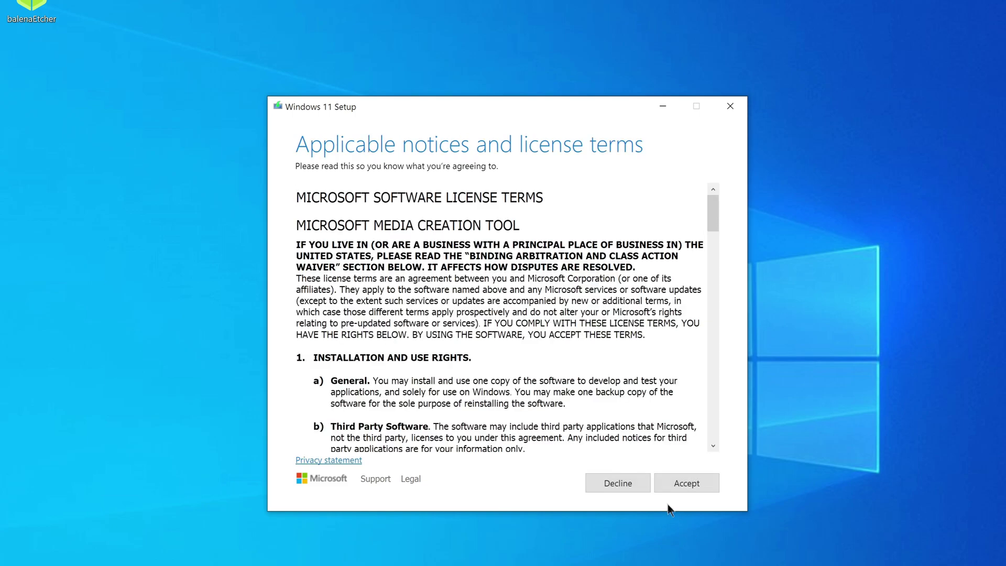
Step: Accept the licence, uncheck recommended options, and keep English (United States) and Windows 11
click(662, 487)
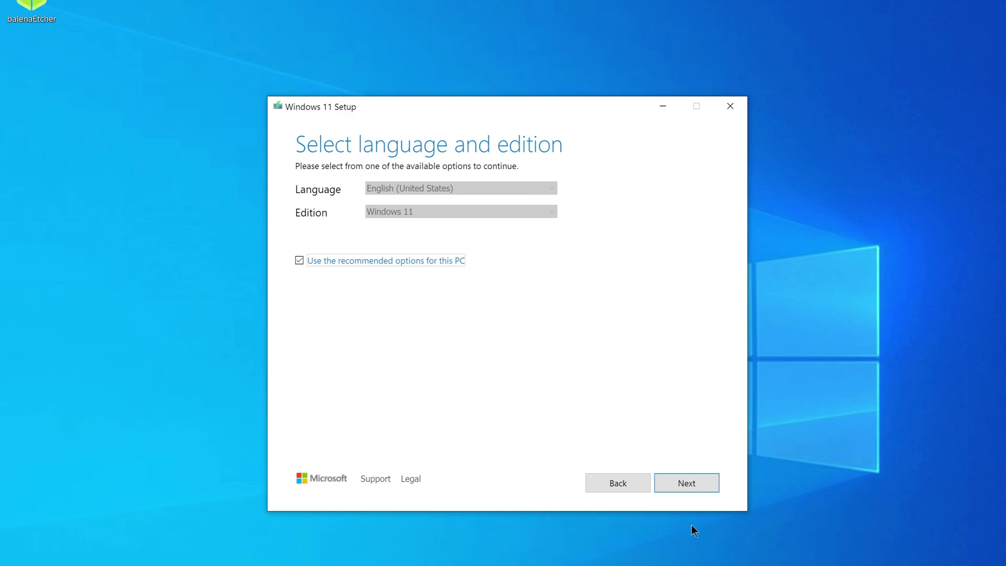
click(299, 260)
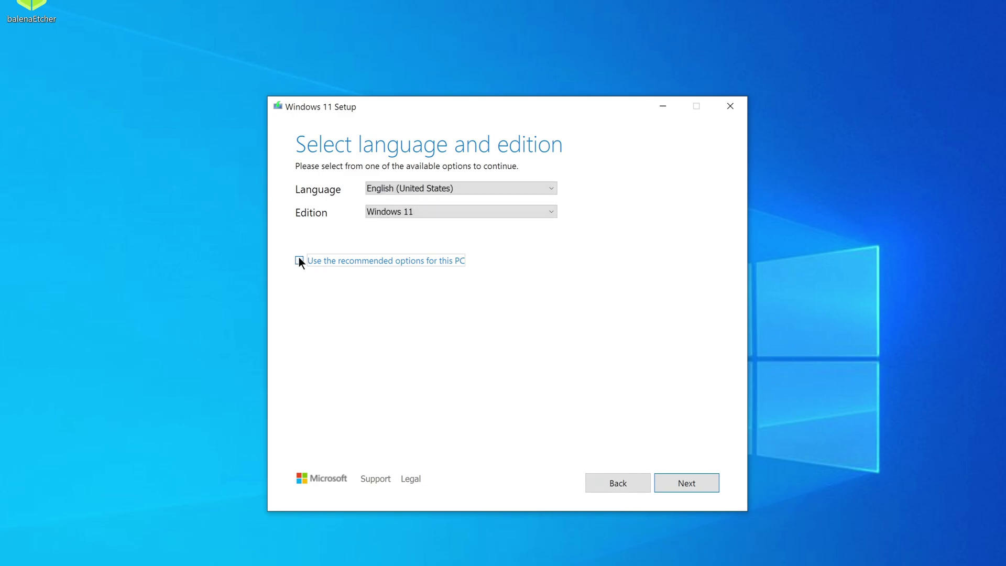
click(551, 189)
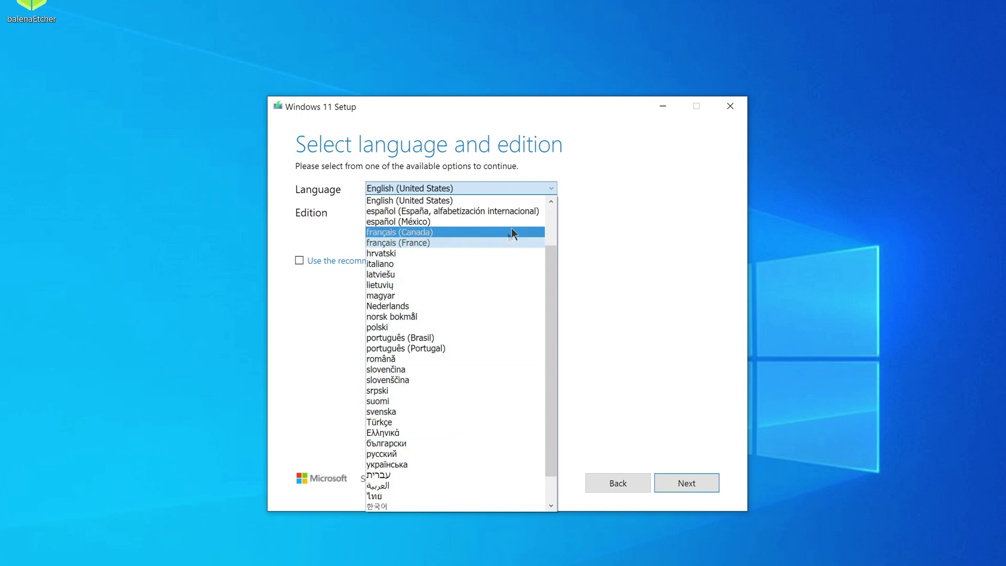
click(534, 200)
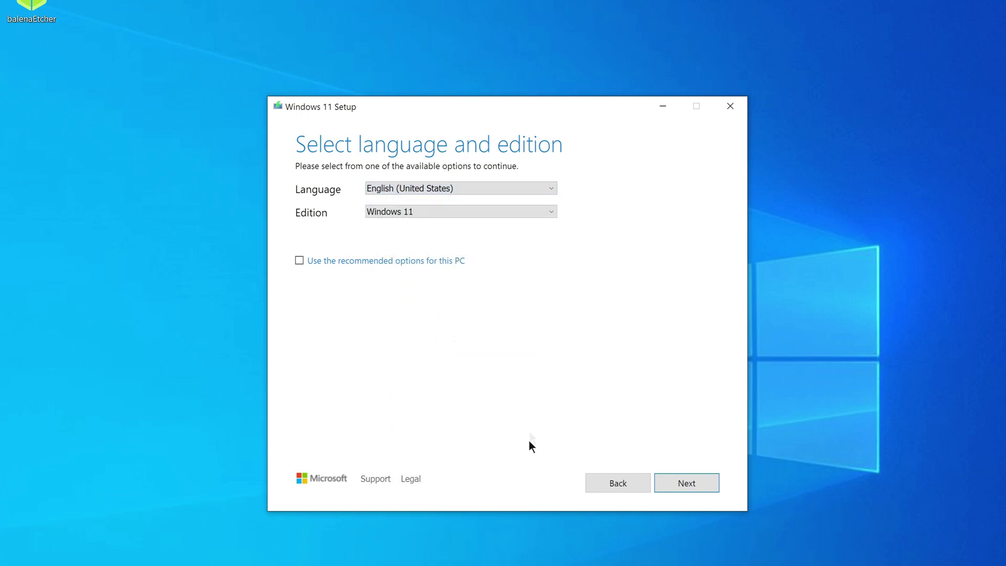
click(662, 486)
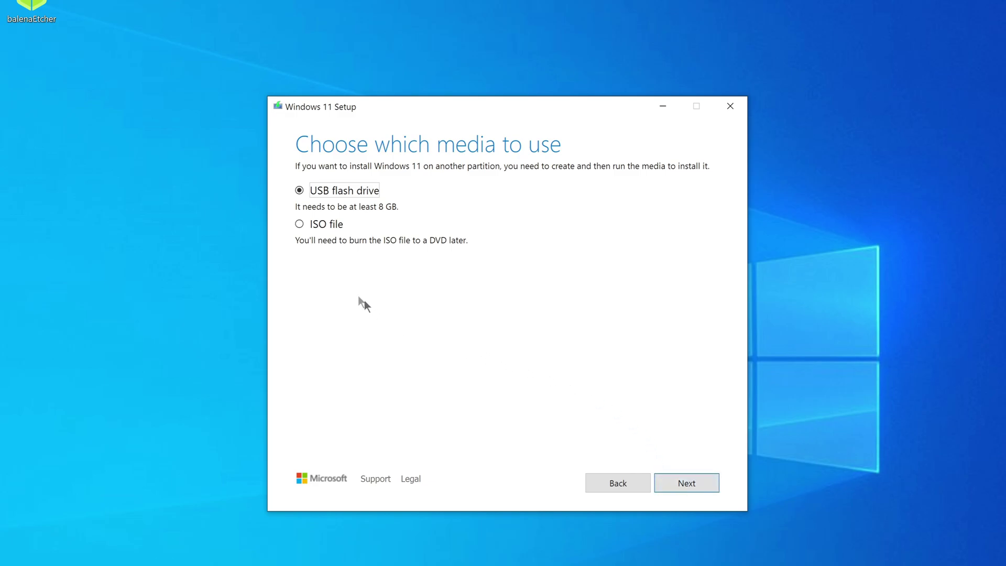
Step: Choose ISO file as the media and save Windows.iso to the Downloads folder
click(300, 224)
click(664, 484)
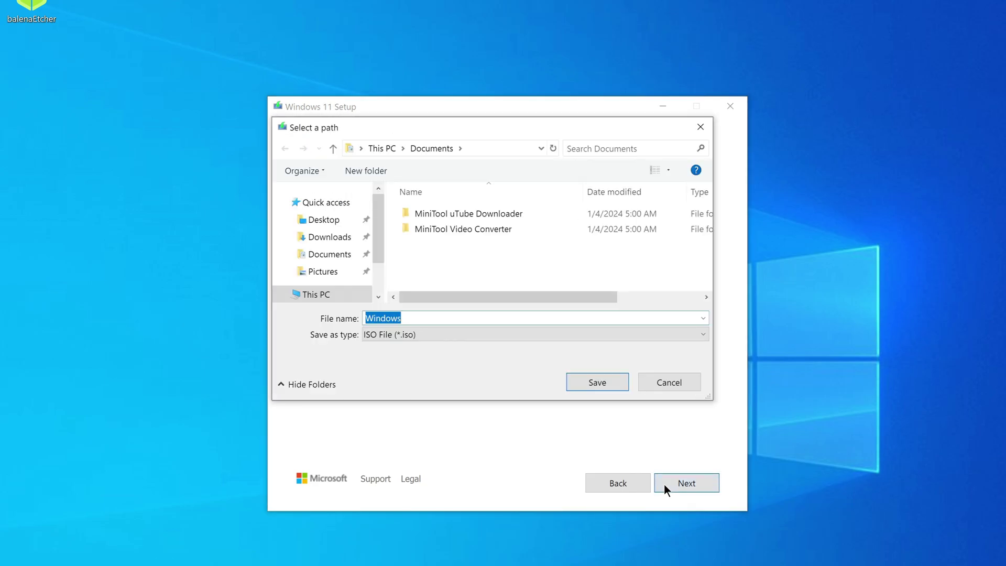
click(335, 238)
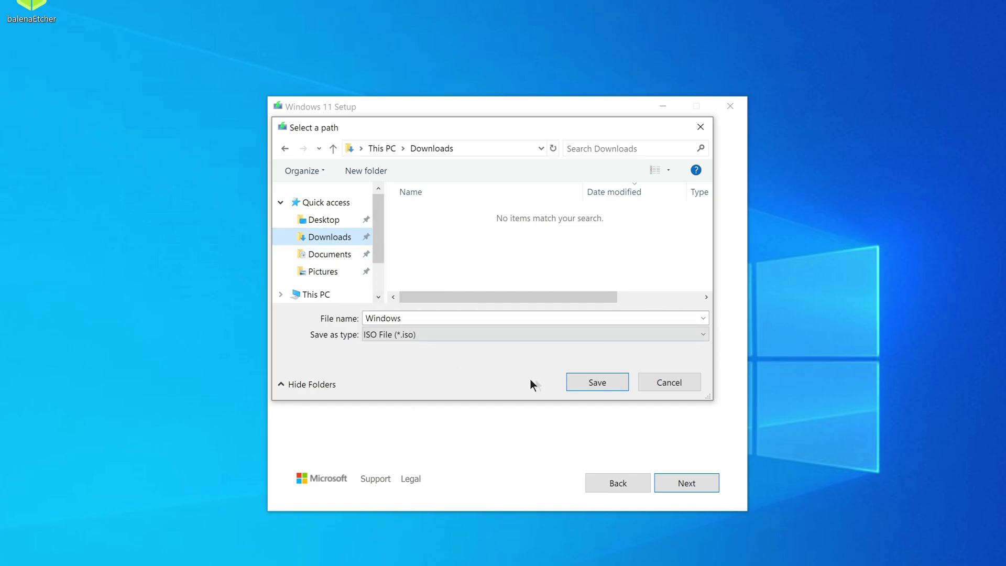
click(584, 384)
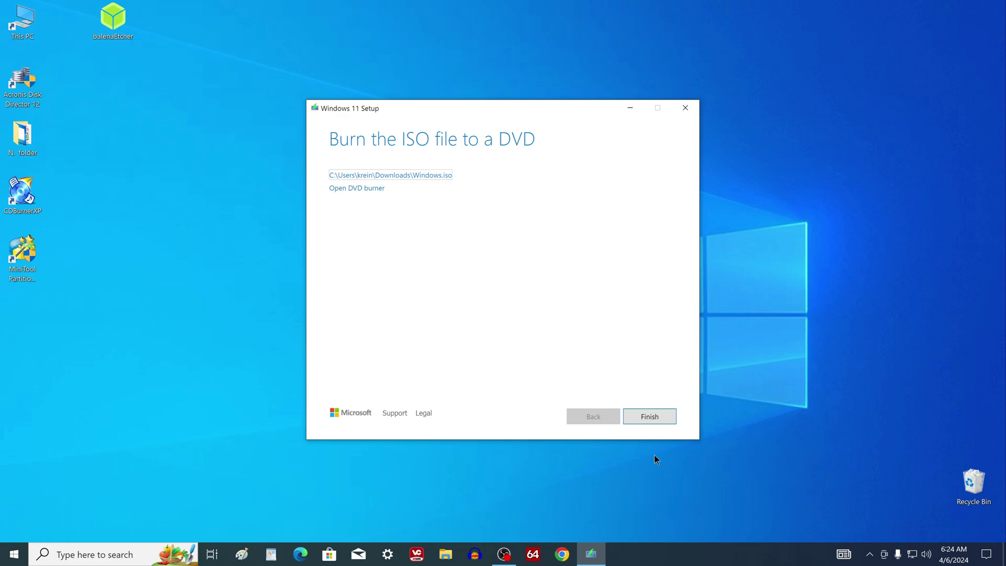
Step: Finish the Media Creation Tool and download rufus-4.4.exe from rufus.ie in Chrome
click(632, 422)
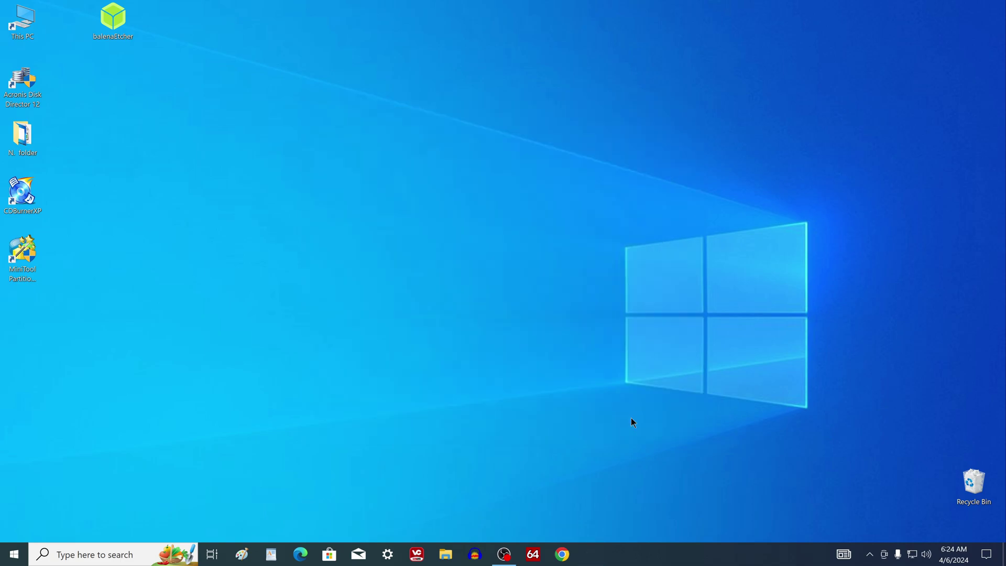
click(563, 554)
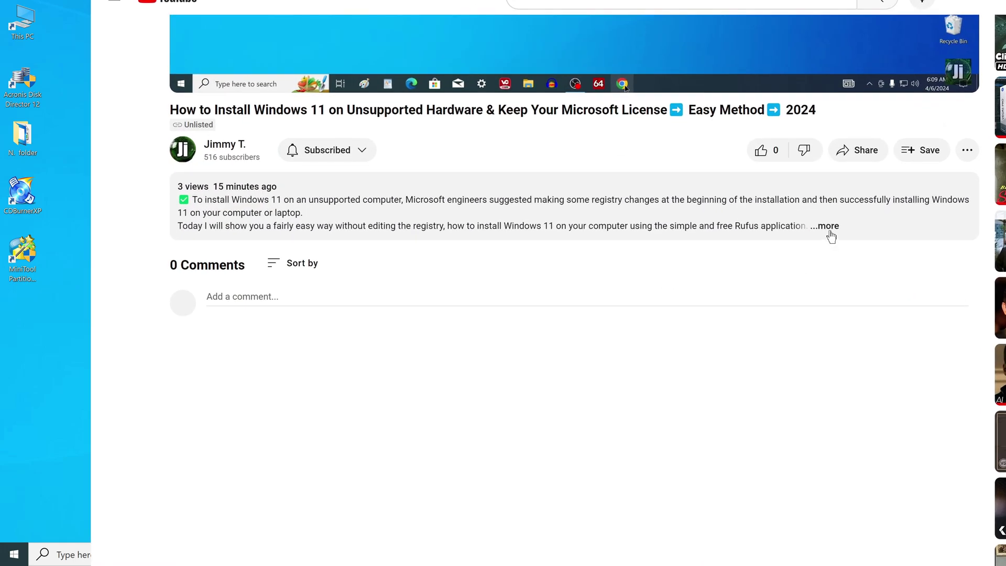
click(653, 256)
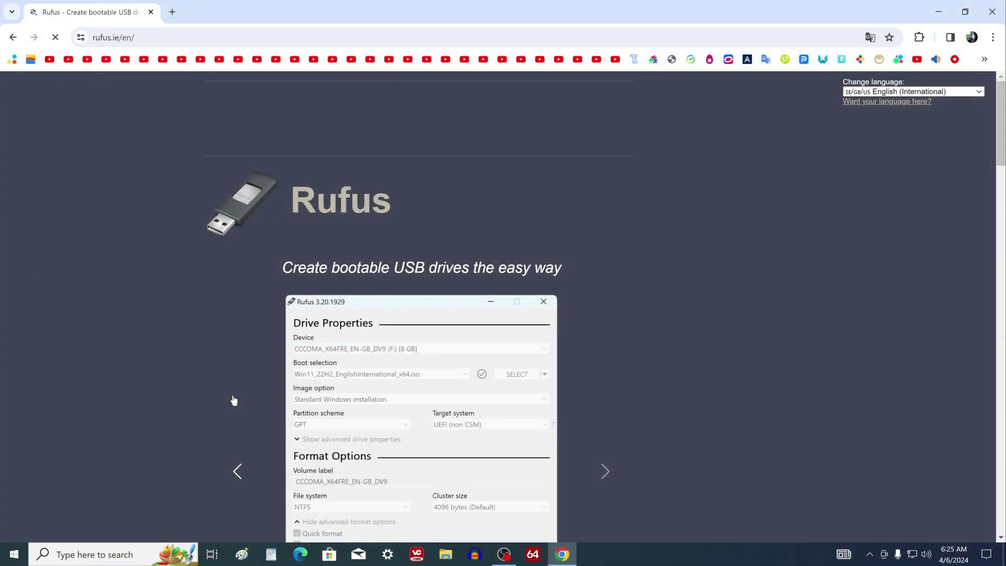
scroll(233, 400, down, 15)
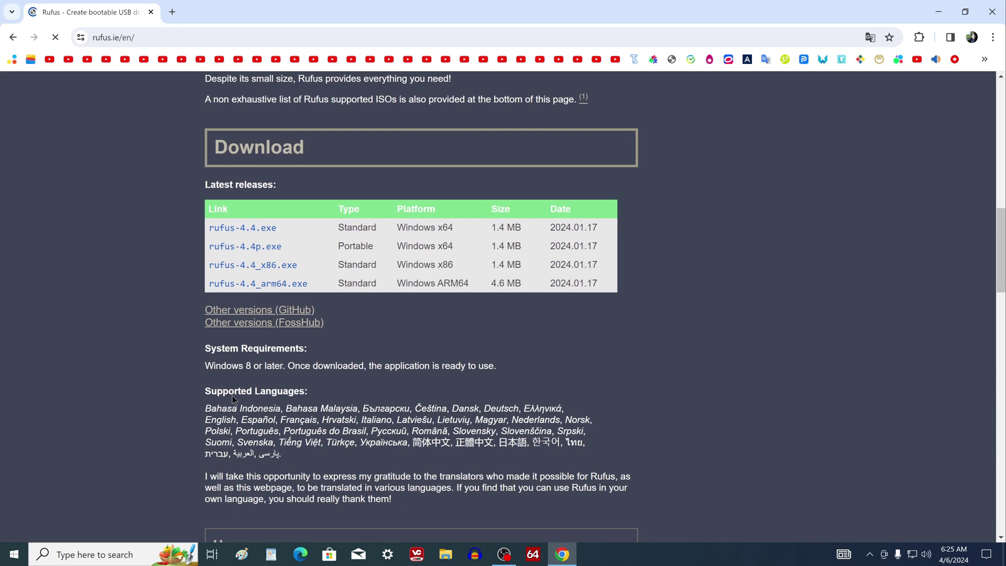
click(262, 232)
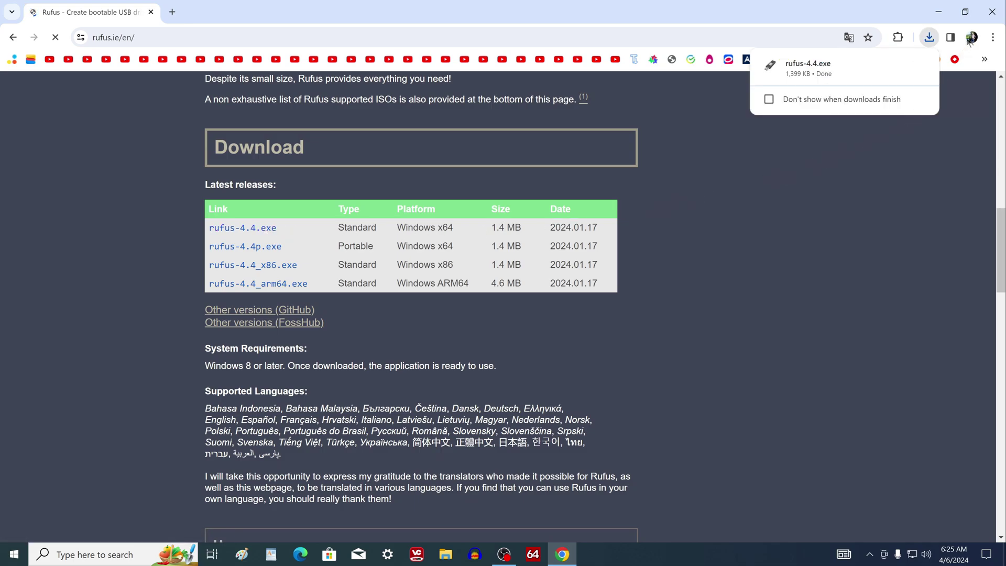
Step: Close Chrome and open the Downloads folder in File Explorer
click(992, 11)
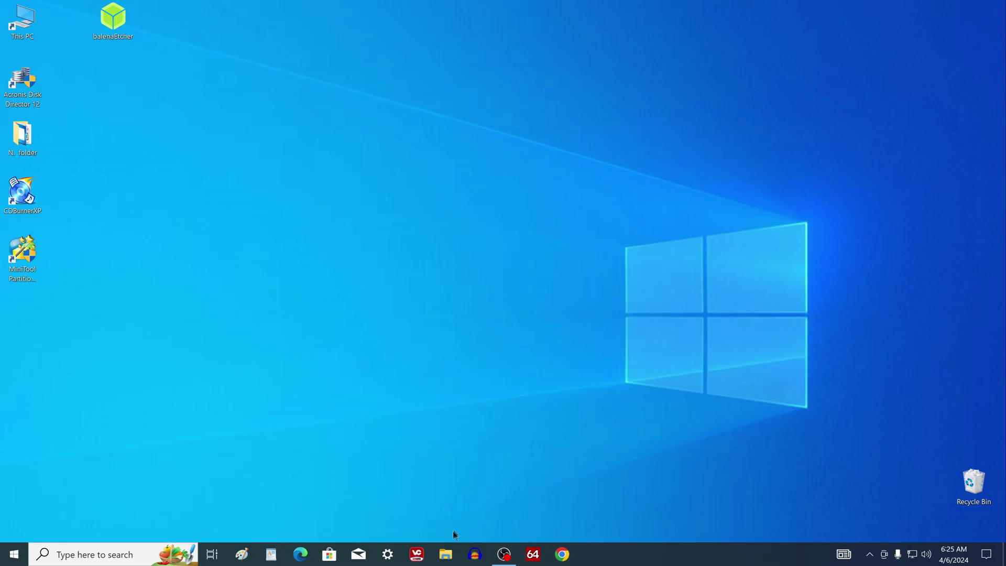
click(445, 554)
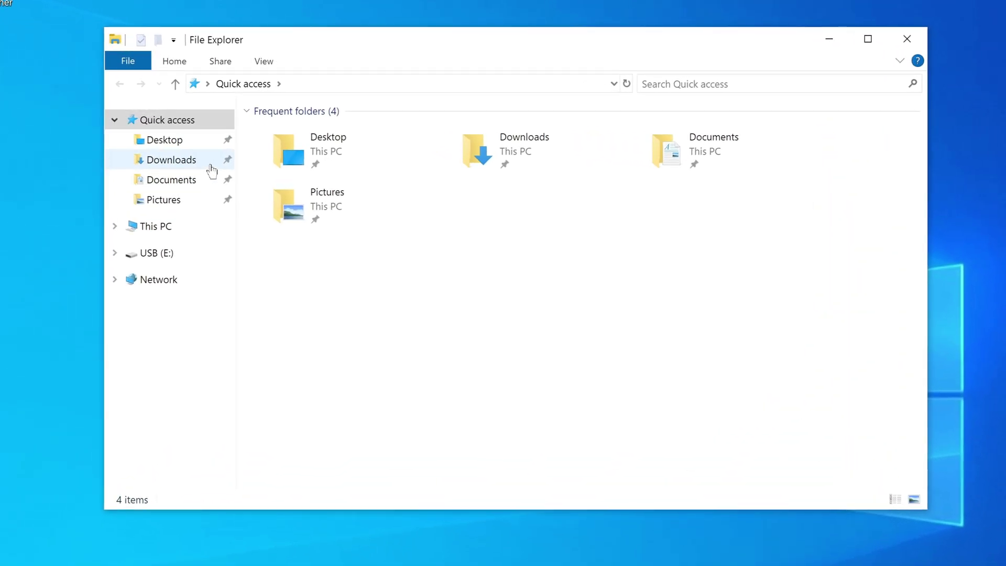
click(209, 164)
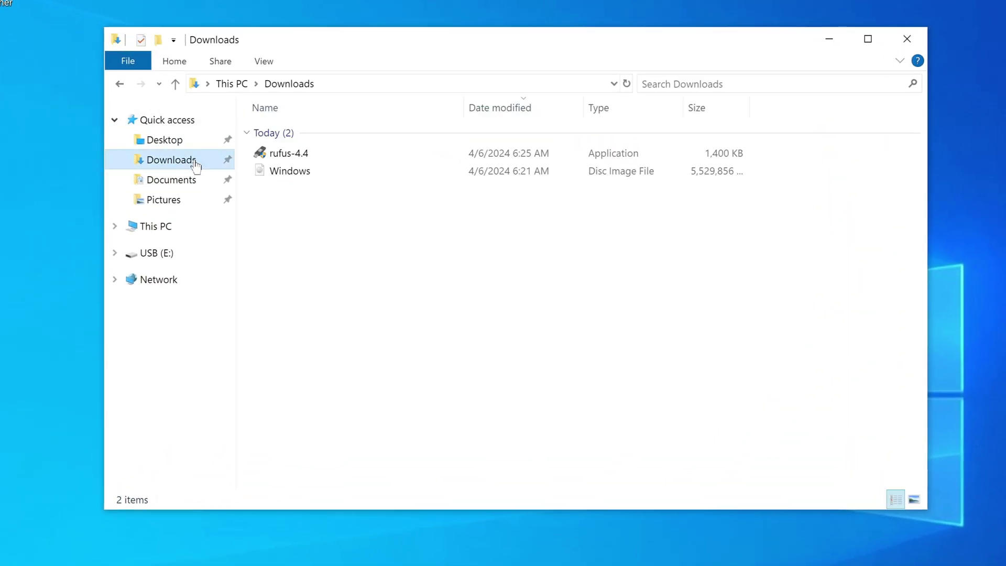
Step: Launch rufus-4.4 and load Windows.iso as the boot image for the 32 GB USB drive
double_click(290, 153)
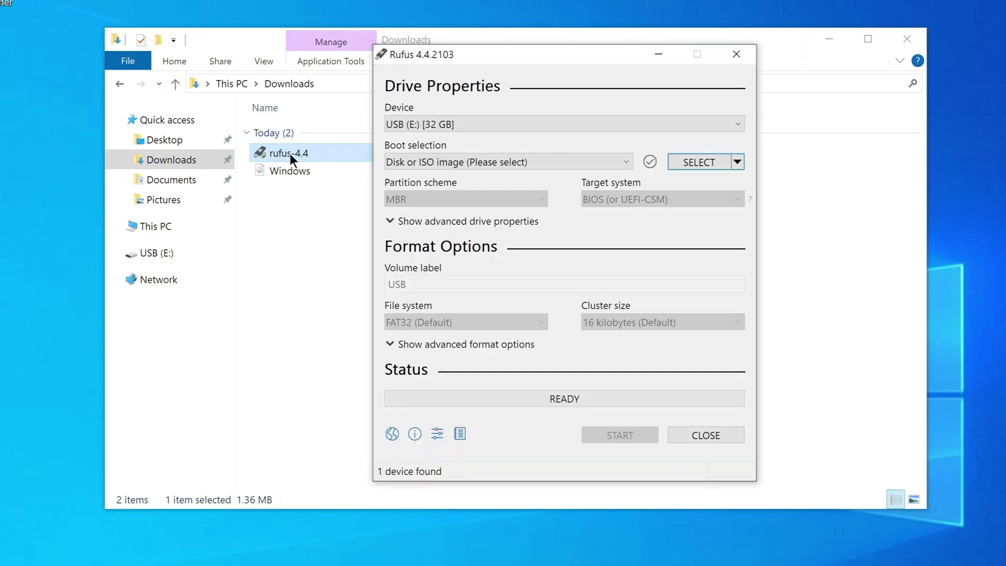
click(909, 40)
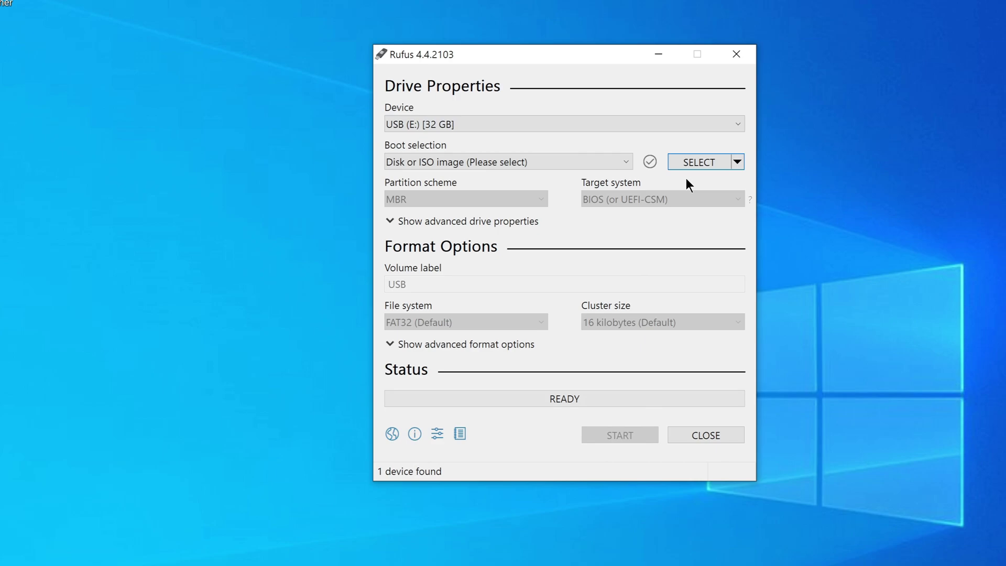
click(689, 160)
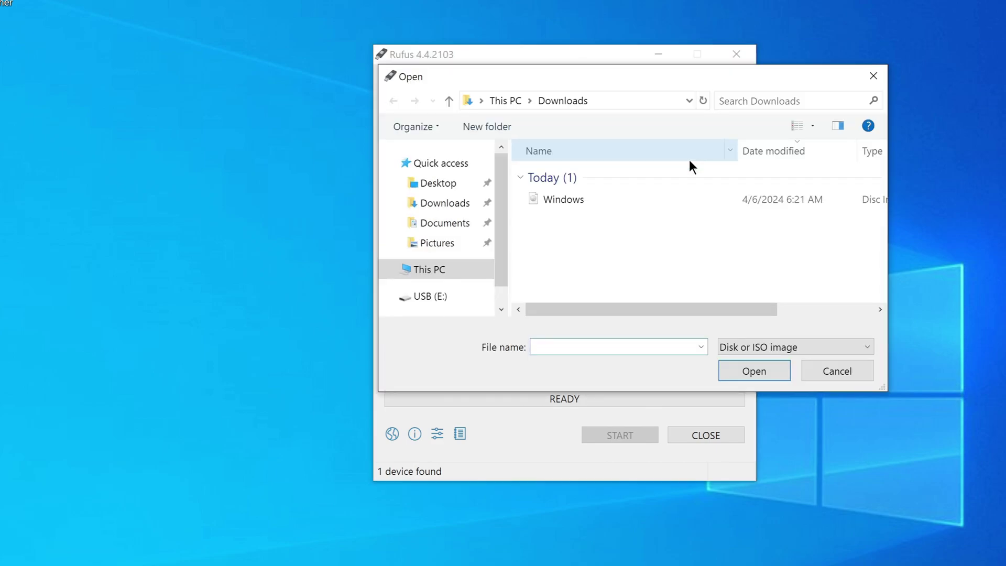
click(578, 200)
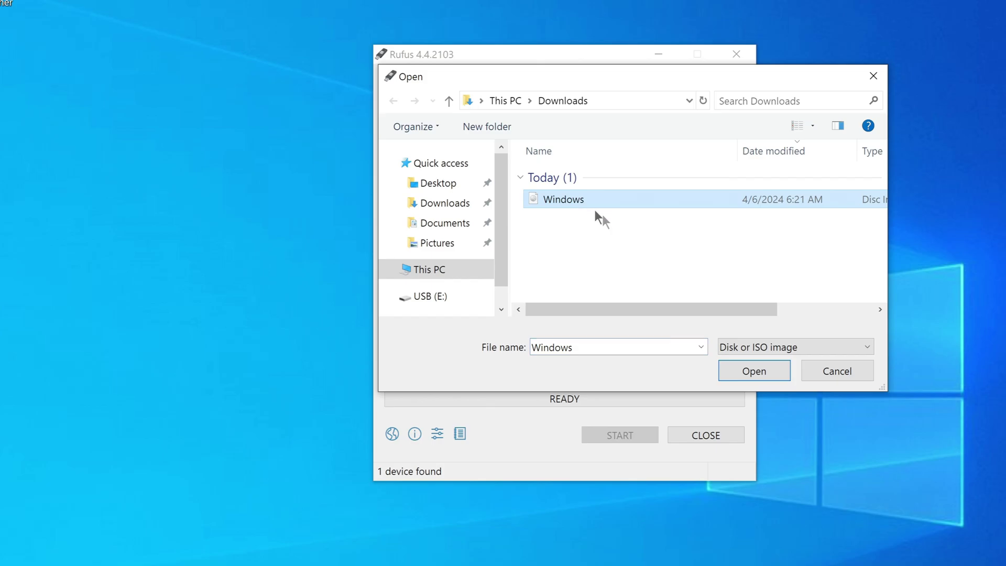
click(727, 373)
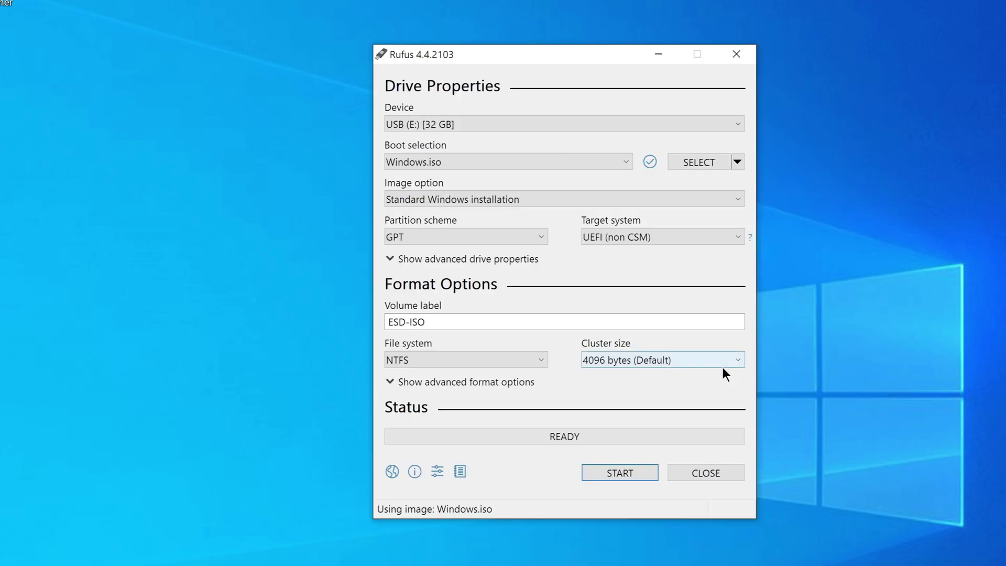
click(718, 198)
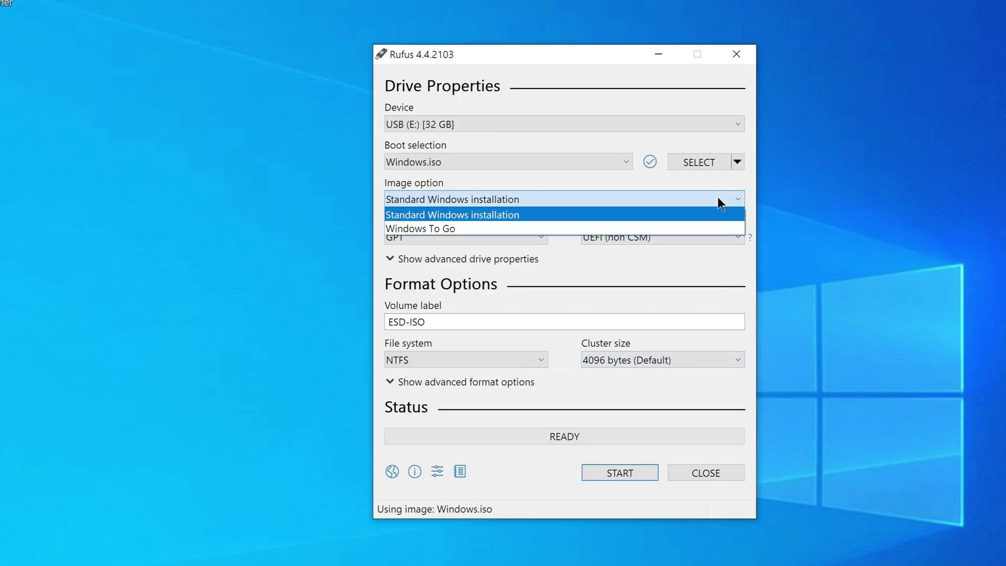
click(697, 264)
click(541, 235)
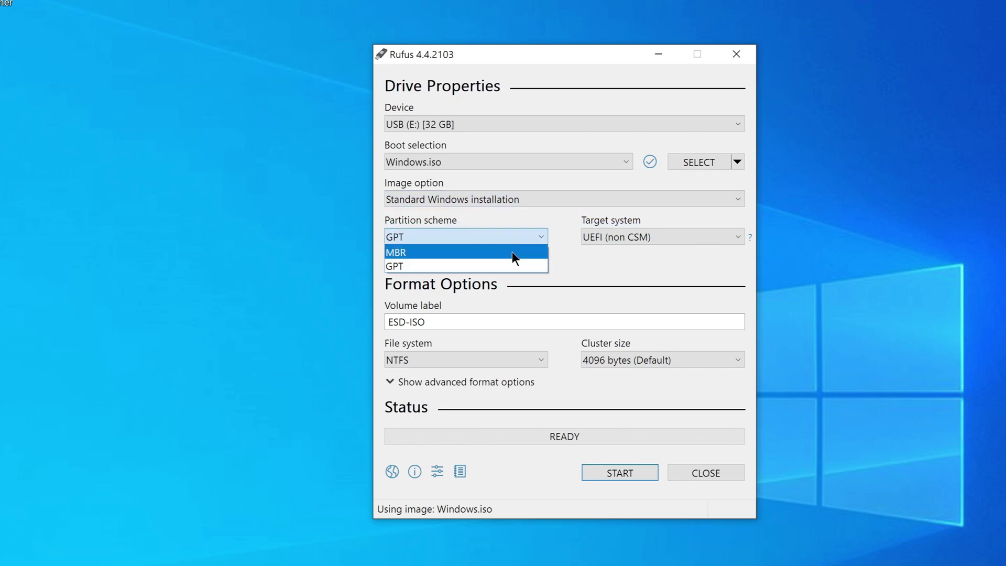
click(536, 266)
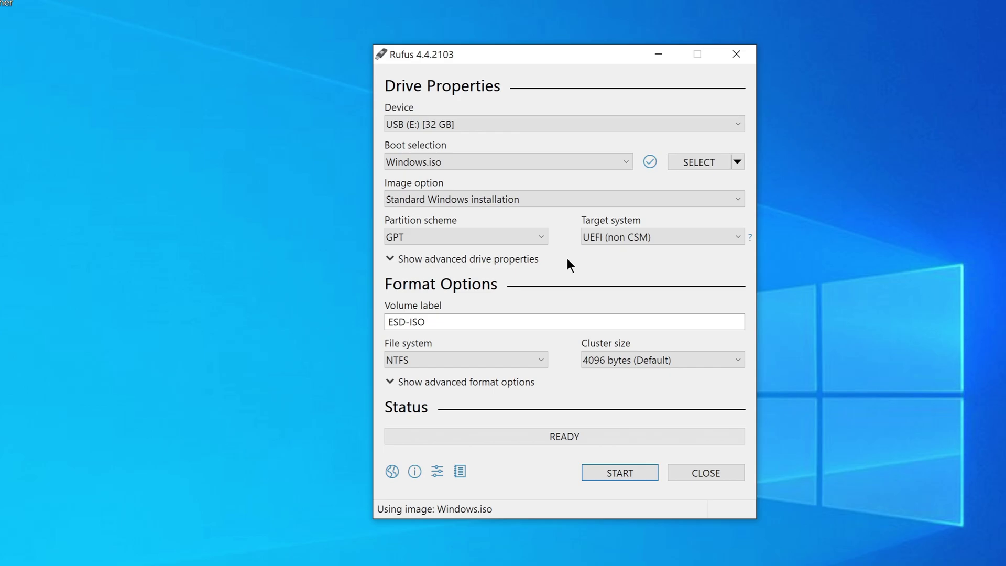
Step: Start writing and preset a local account username, leaving privacy-question skipping off
click(591, 473)
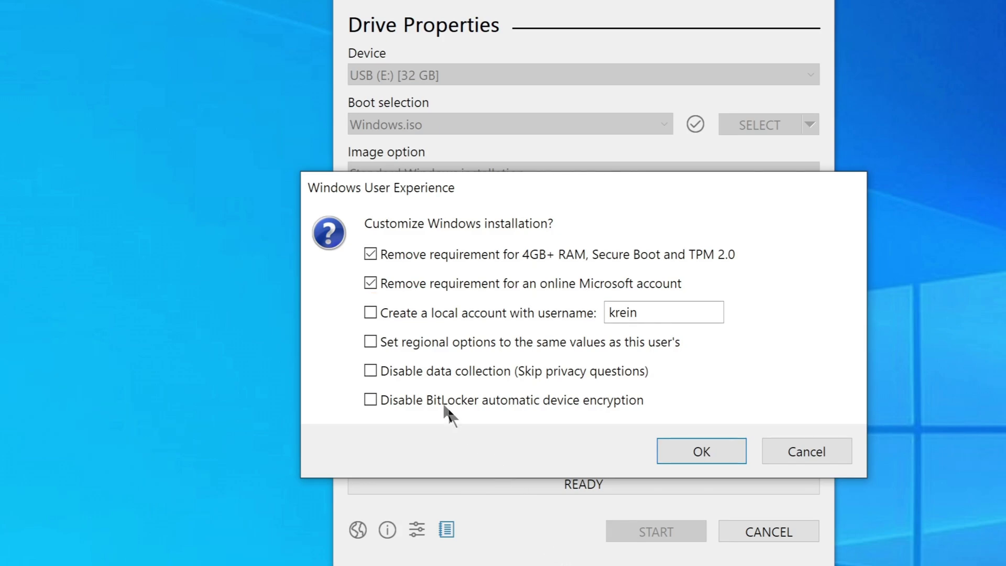
click(370, 312)
click(641, 315)
key(BackSpace)
key(BackSpace)
key(BackSpace)
key(BackSpace)
key(BackSpace)
text(J)
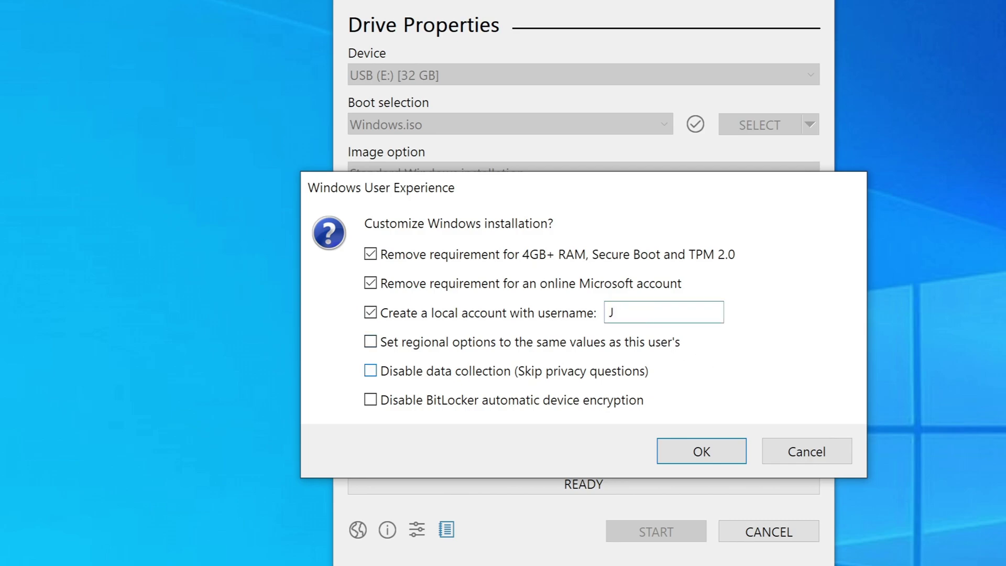
text(ames)
click(711, 375)
key(space)
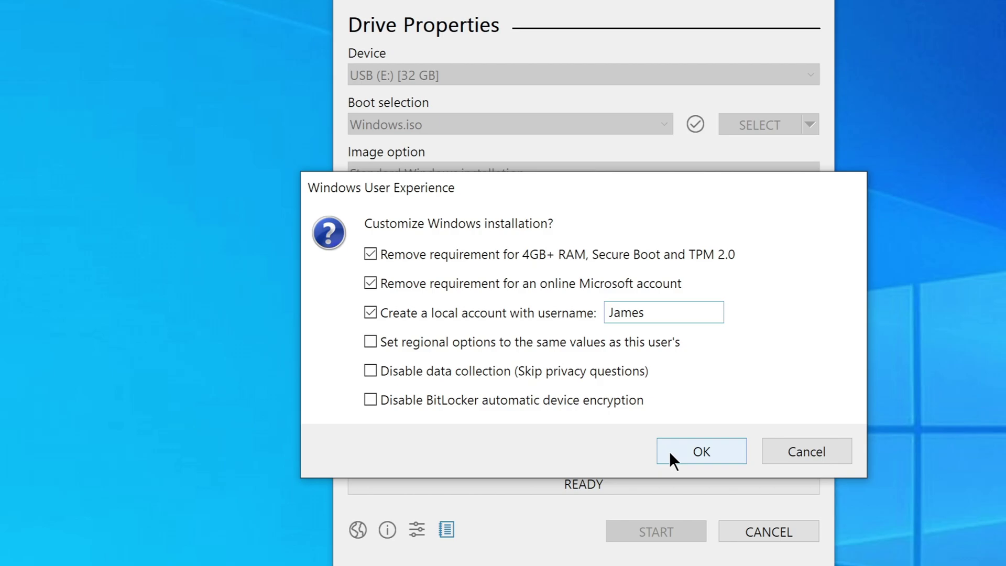
Step: Accept the customizations and confirm erasing all data on the USB drive
click(669, 452)
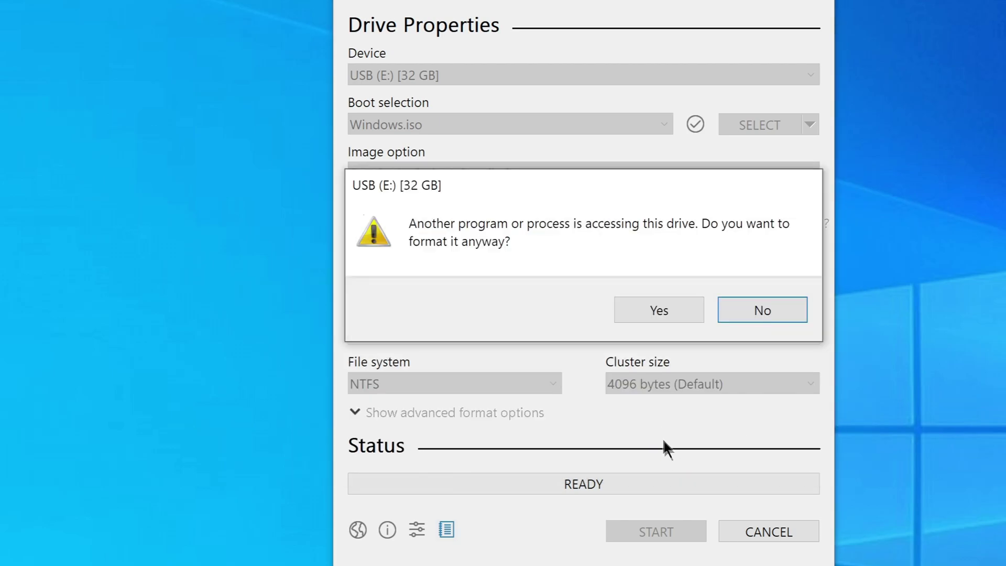
click(623, 320)
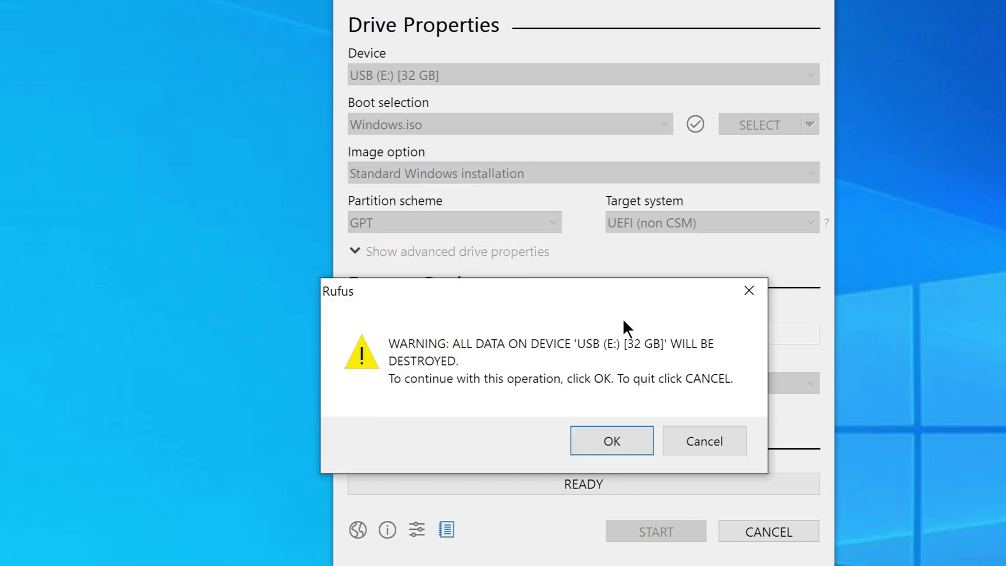
click(642, 442)
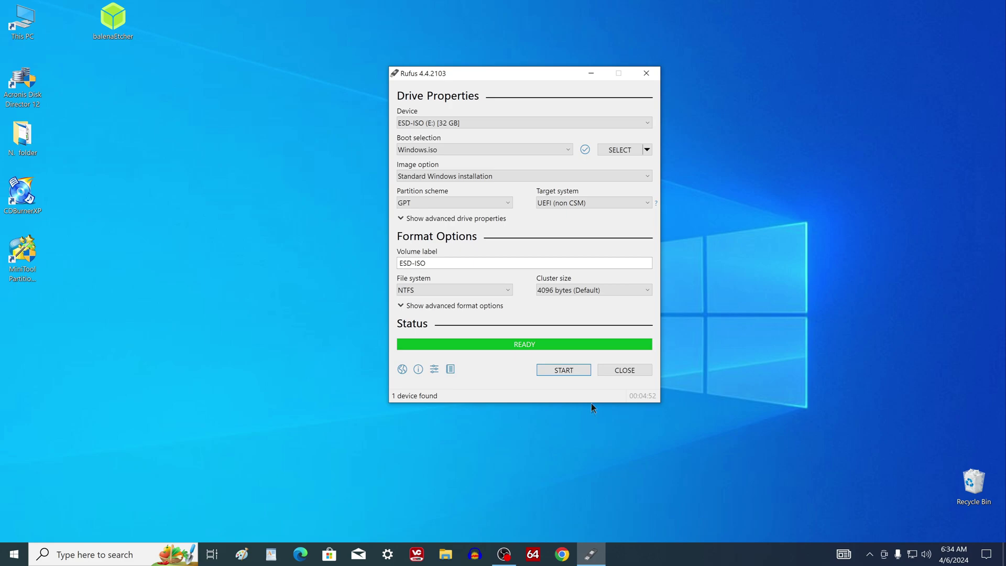
Step: Close Rufus once the ESD-ISO drive shows READY
click(608, 372)
Step: Inspect the ESD-ISO (E:) drive's boot, efi, sources and setup files, then close Explorer
click(446, 554)
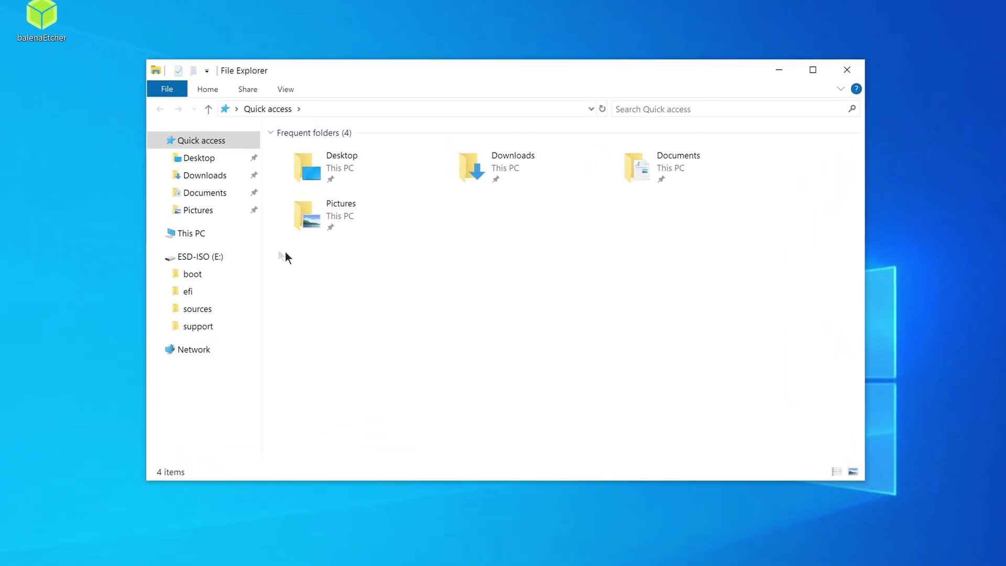
click(241, 228)
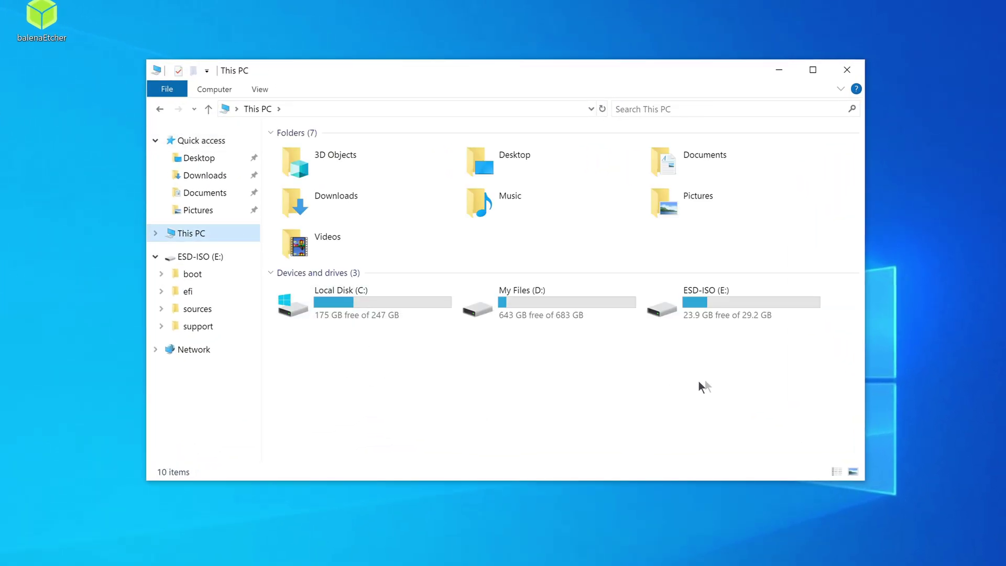
double_click(735, 308)
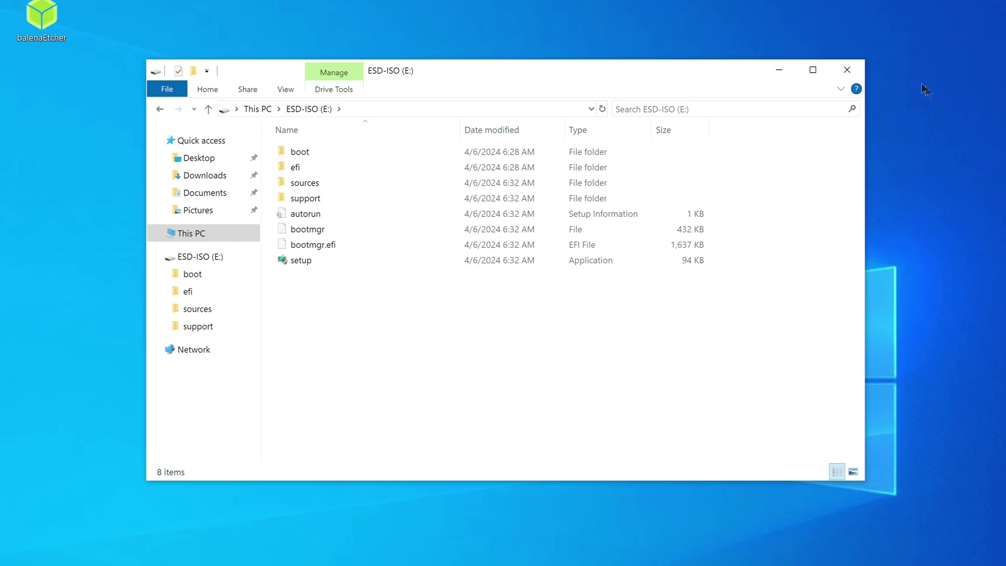
click(859, 75)
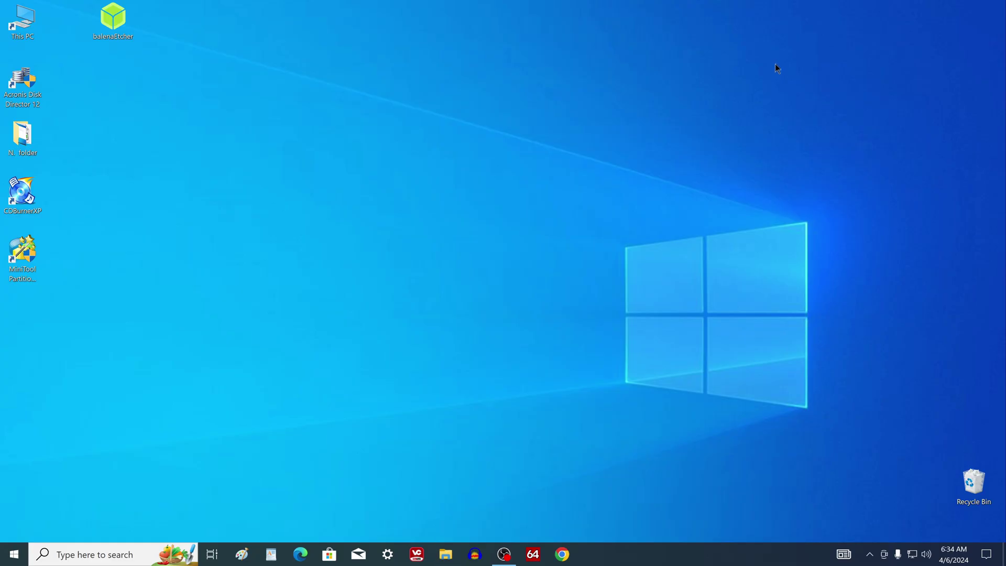
right_click(14, 553)
Step: Restart the computer via Shut down or sign out > Restart
mouse_move(79, 521)
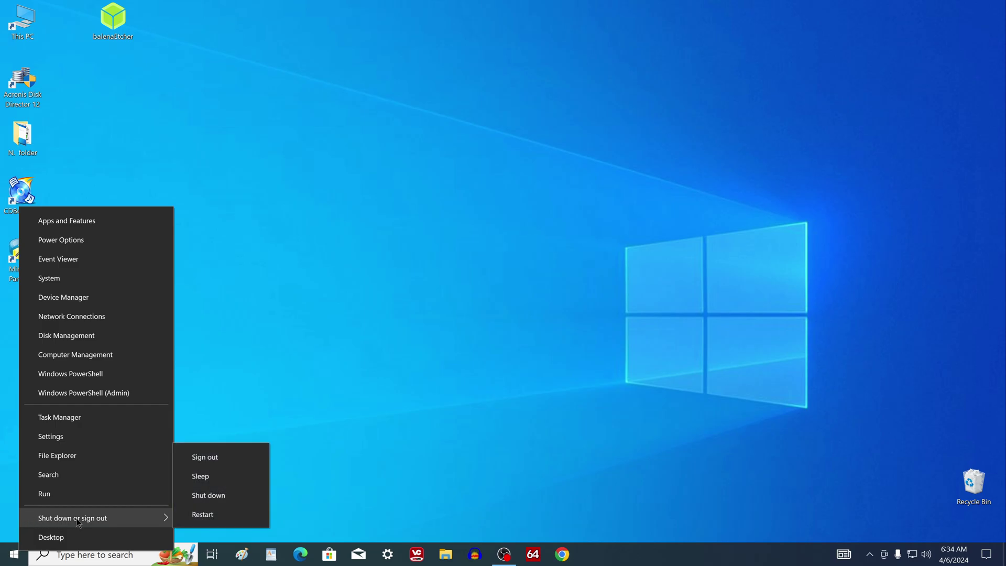
click(251, 516)
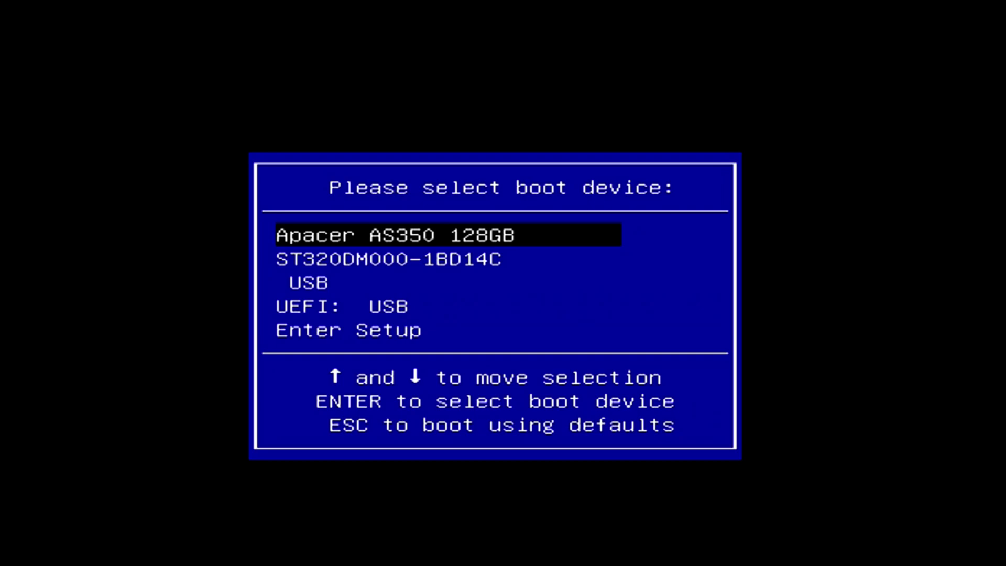
Step: Select the USB drive in the BIOS boot menu to boot into Windows Setup
key(Down)
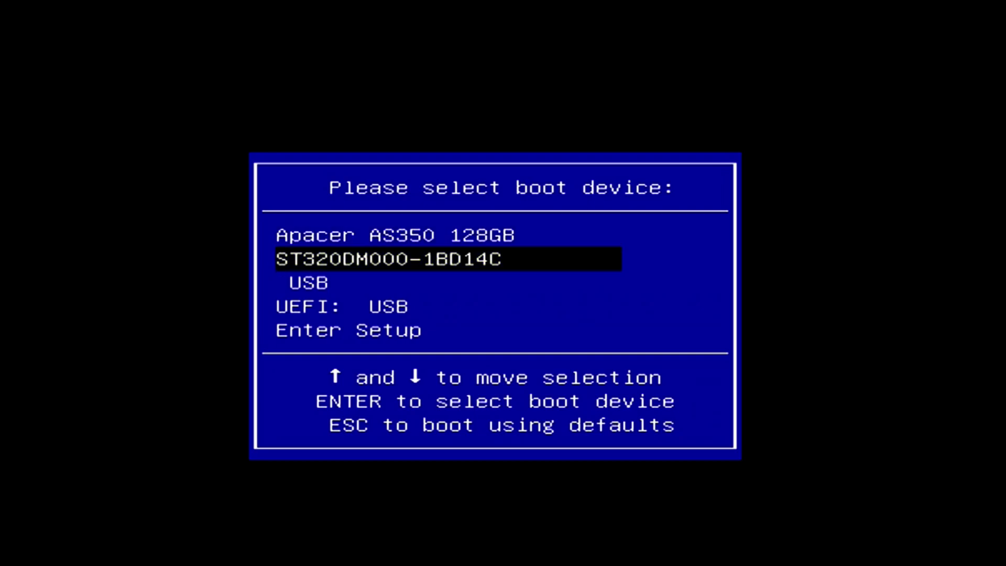
key(Down)
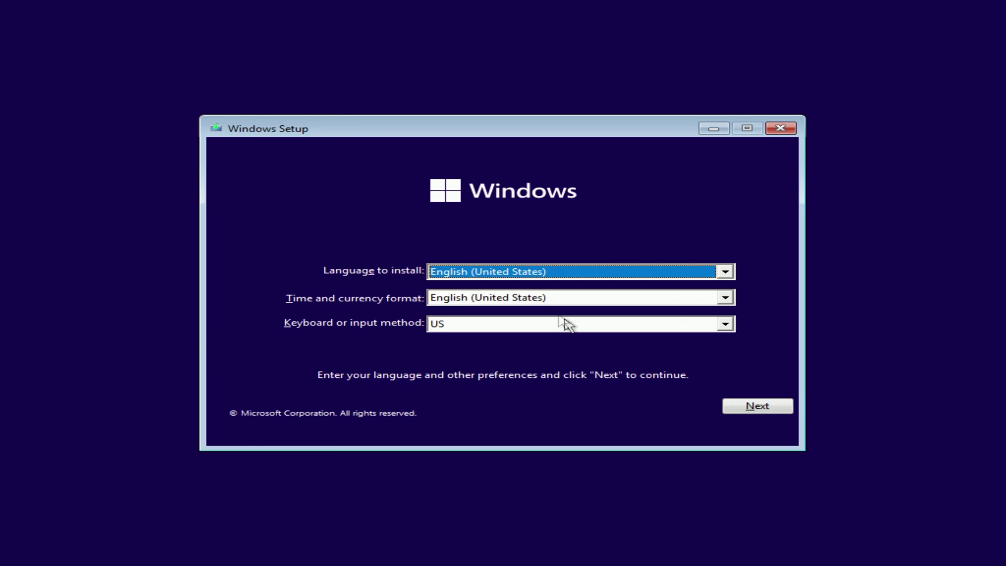
Step: Keep English (US) settings, skip the product key, choose Windows 11 Pro, and accept the license terms
click(734, 408)
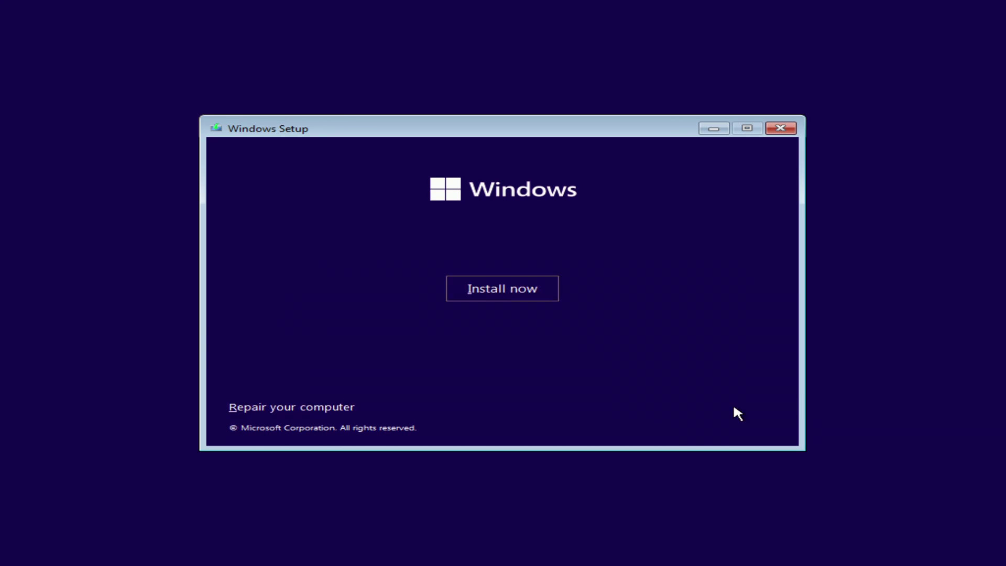
click(542, 292)
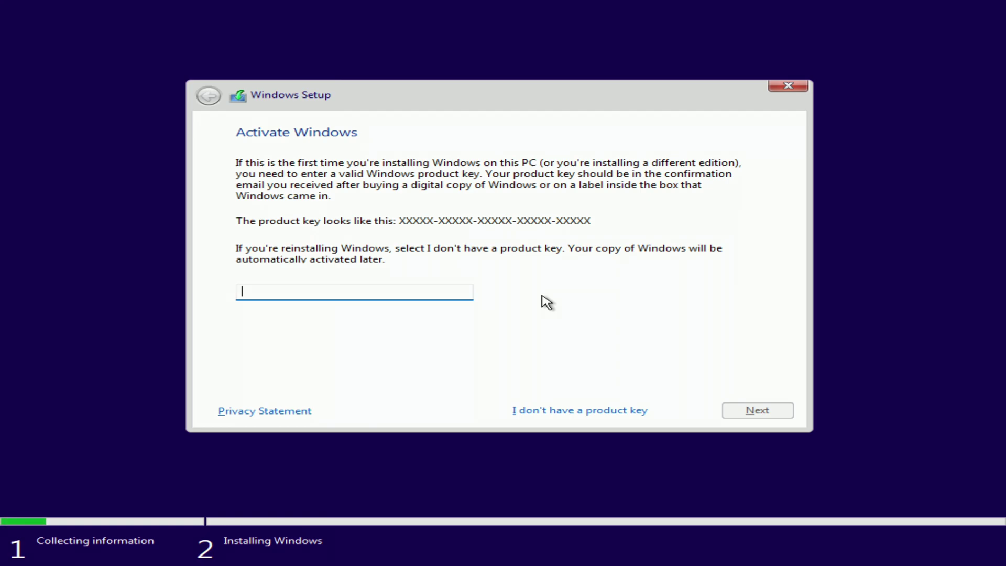
click(581, 411)
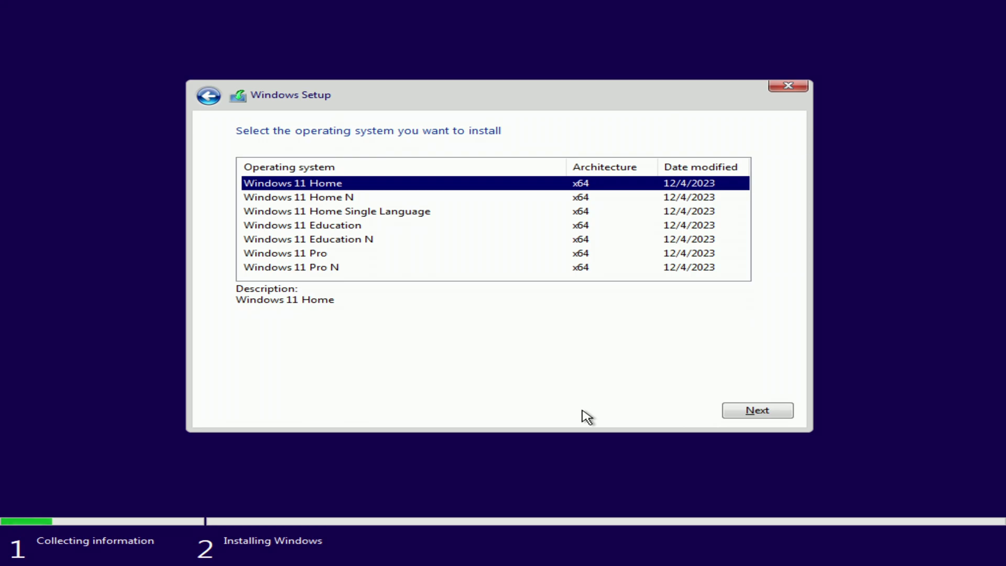
click(328, 258)
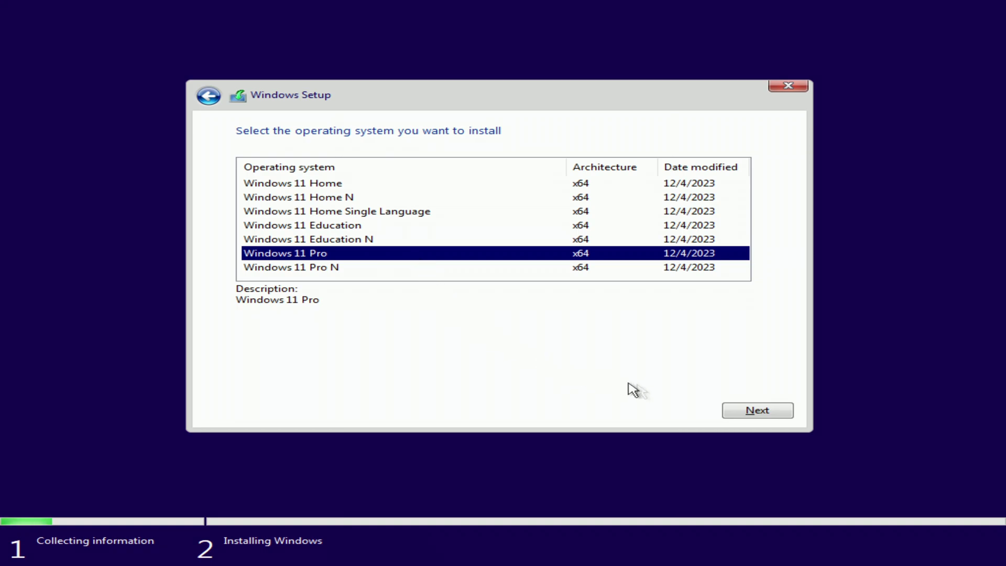
click(738, 416)
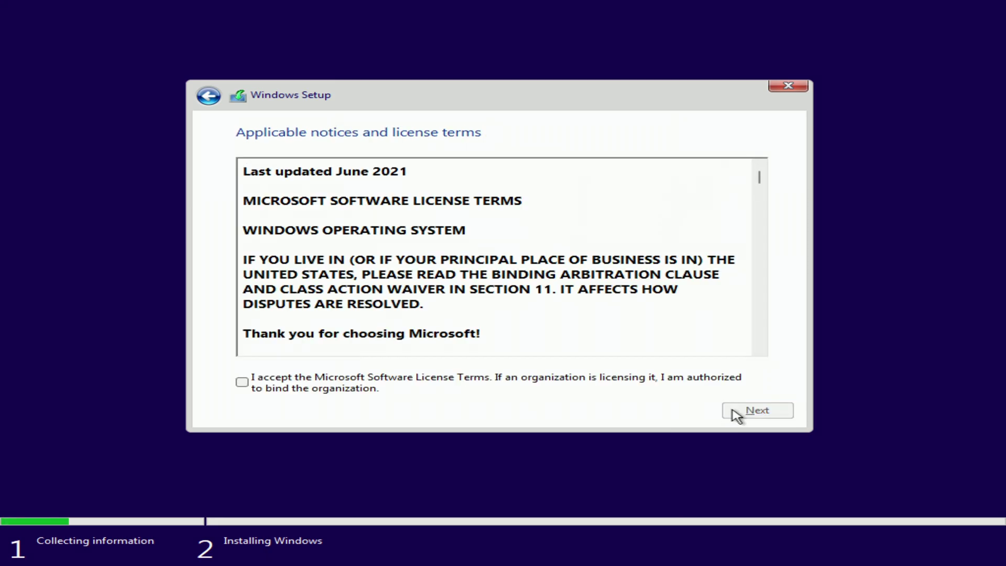
click(242, 383)
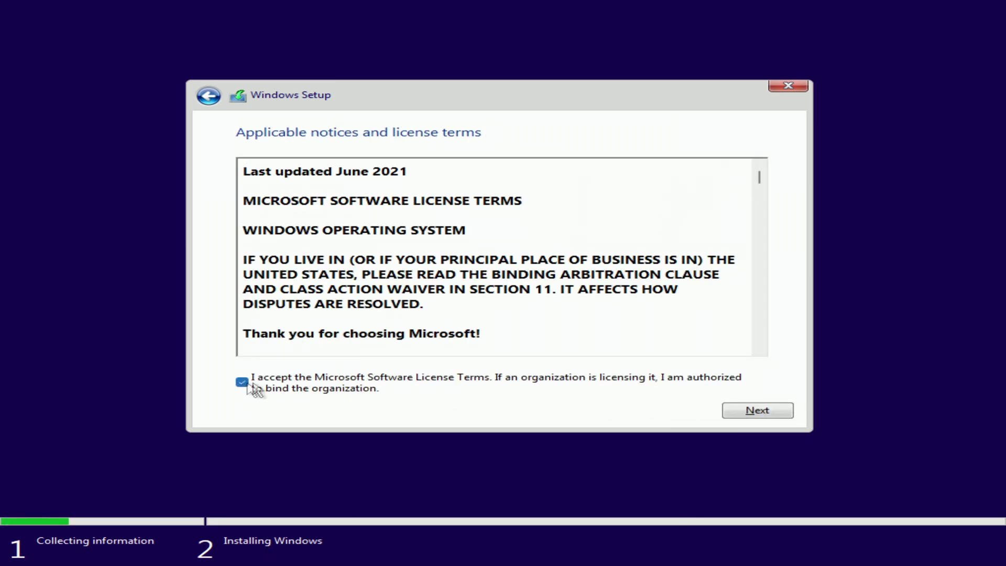
click(732, 415)
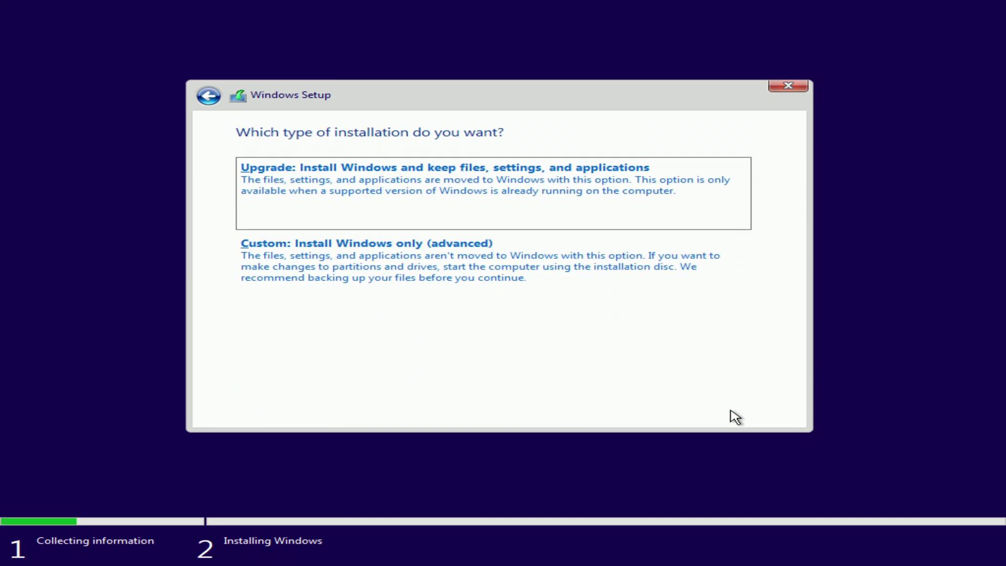
Step: Choose a Custom install and delete the 128 MB MSR and 100 MB System partitions
click(460, 274)
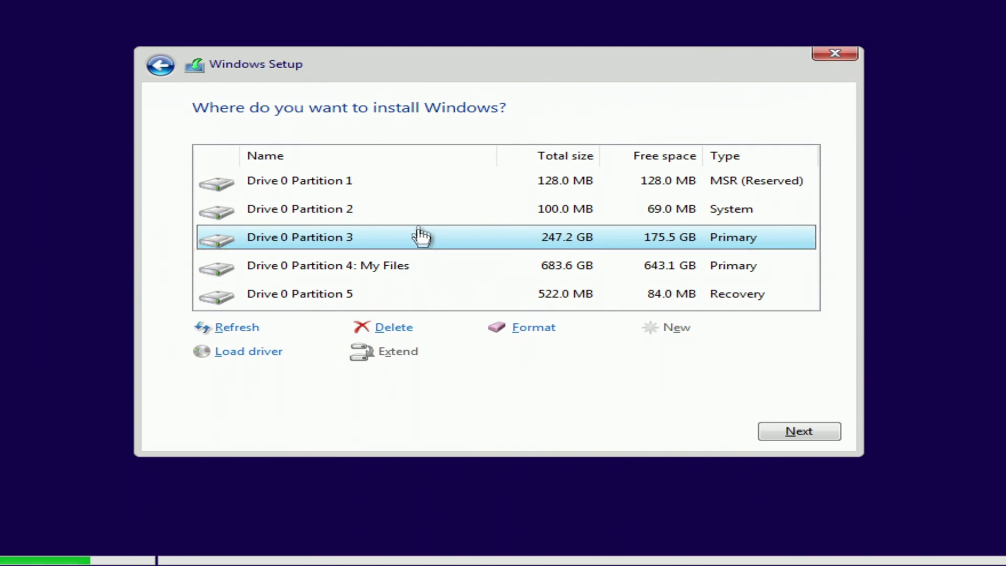
click(438, 187)
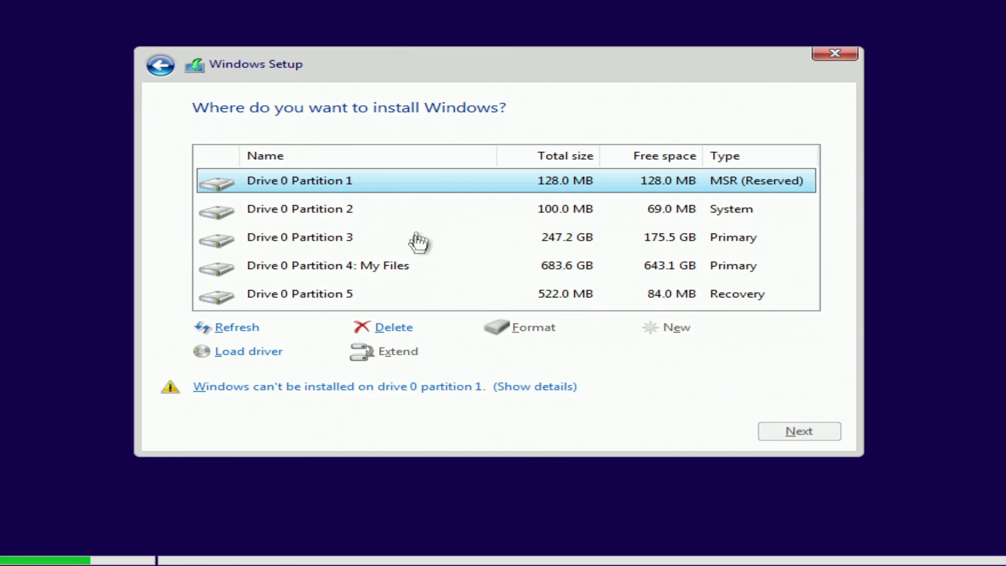
click(398, 327)
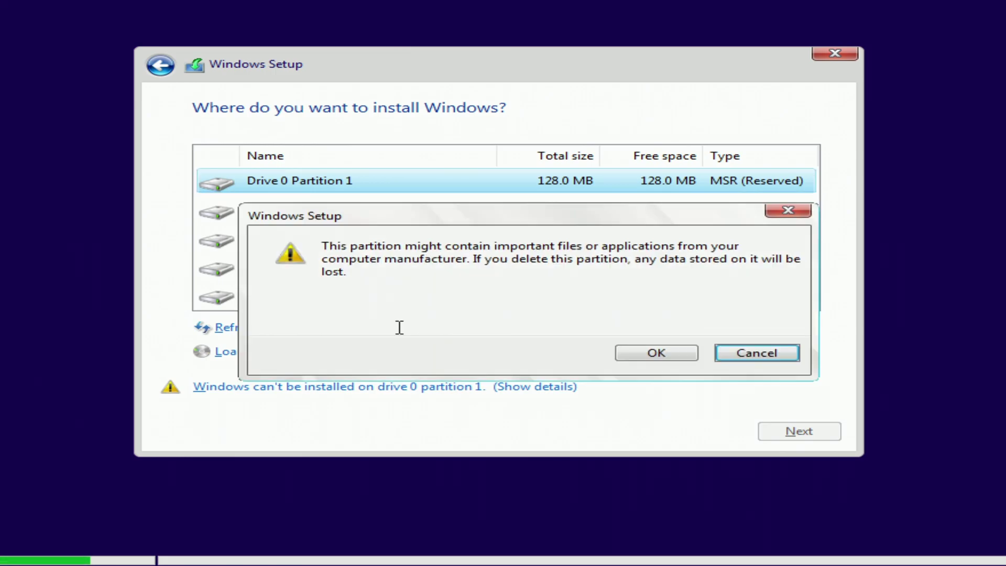
click(652, 354)
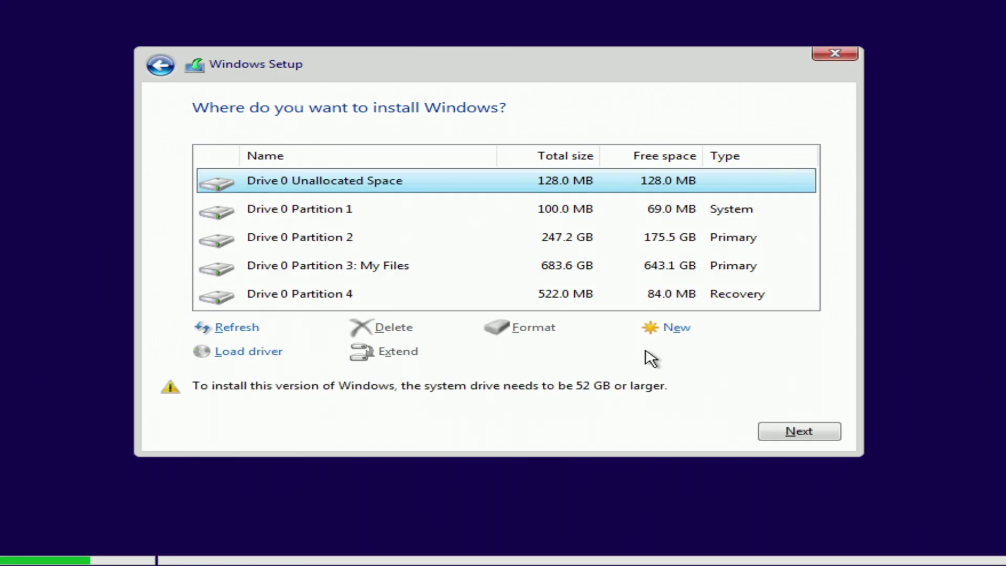
click(373, 213)
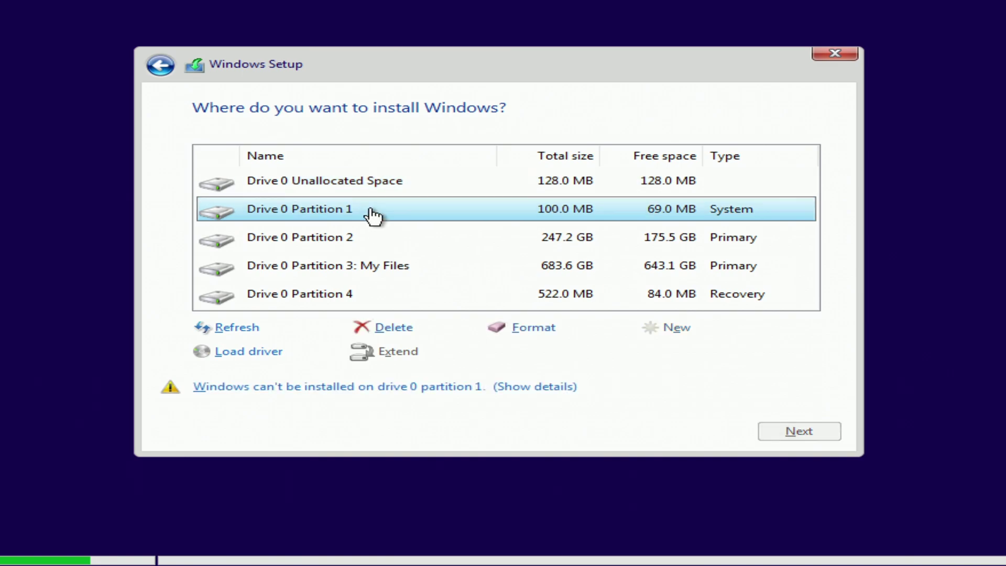
click(400, 328)
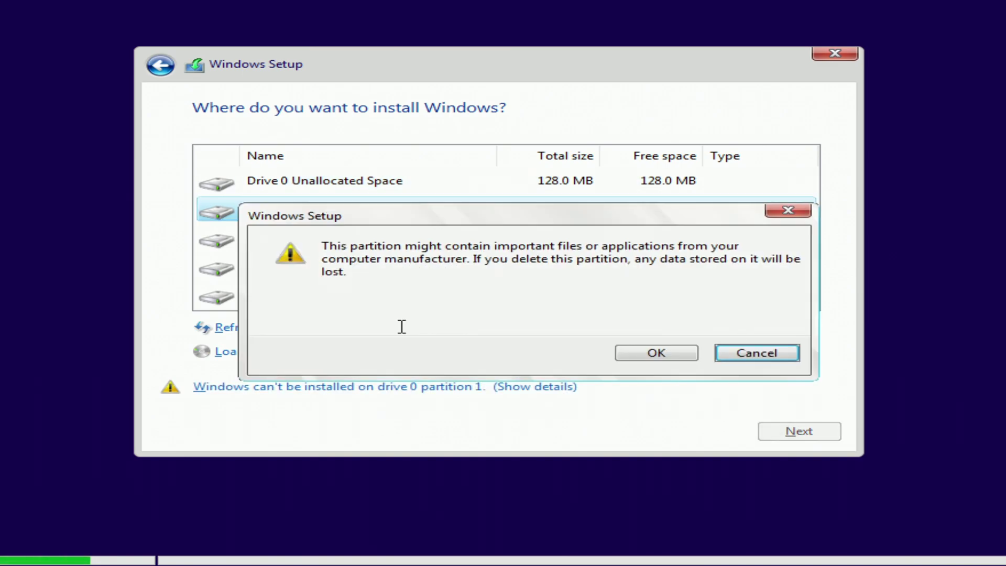
click(631, 360)
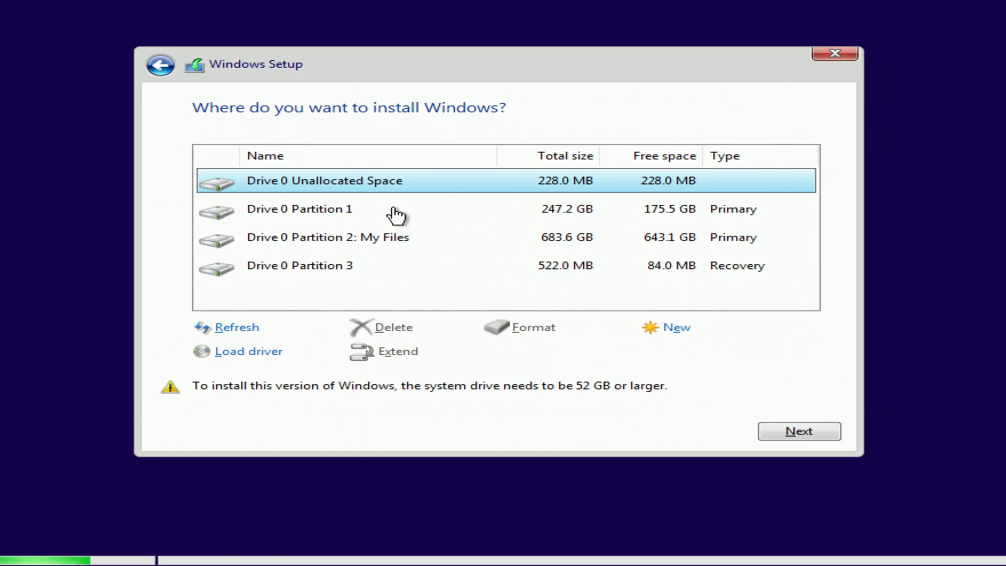
Step: Delete the 247.2 GB Primary and 522 MB Recovery partitions, then install onto the 247.4 GB unallocated space
click(395, 212)
click(405, 330)
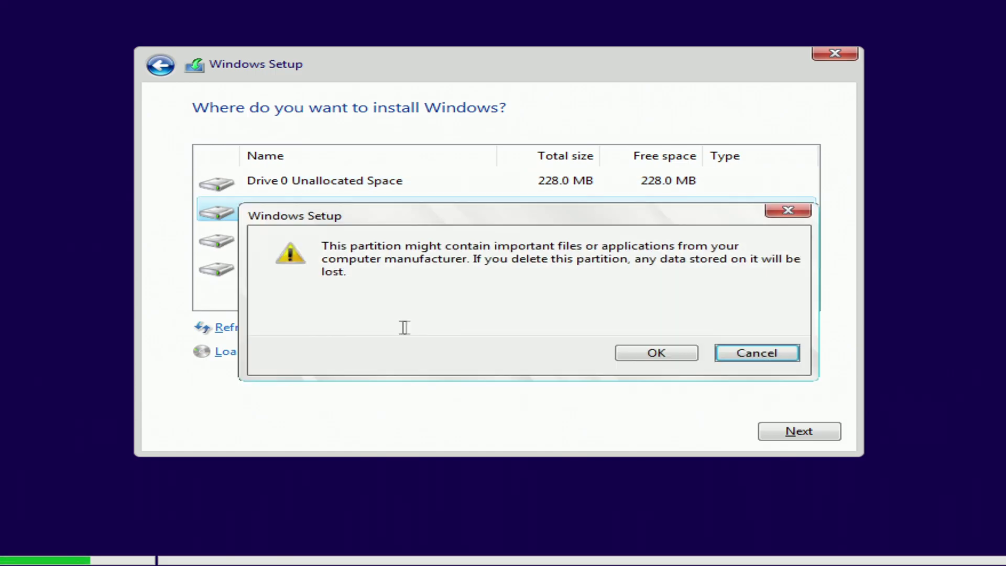
click(624, 356)
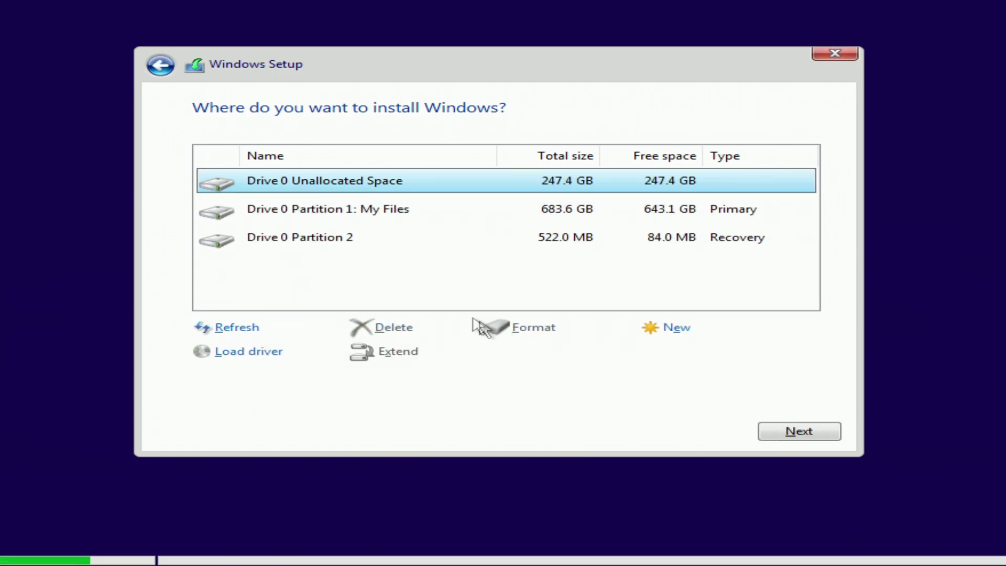
click(387, 245)
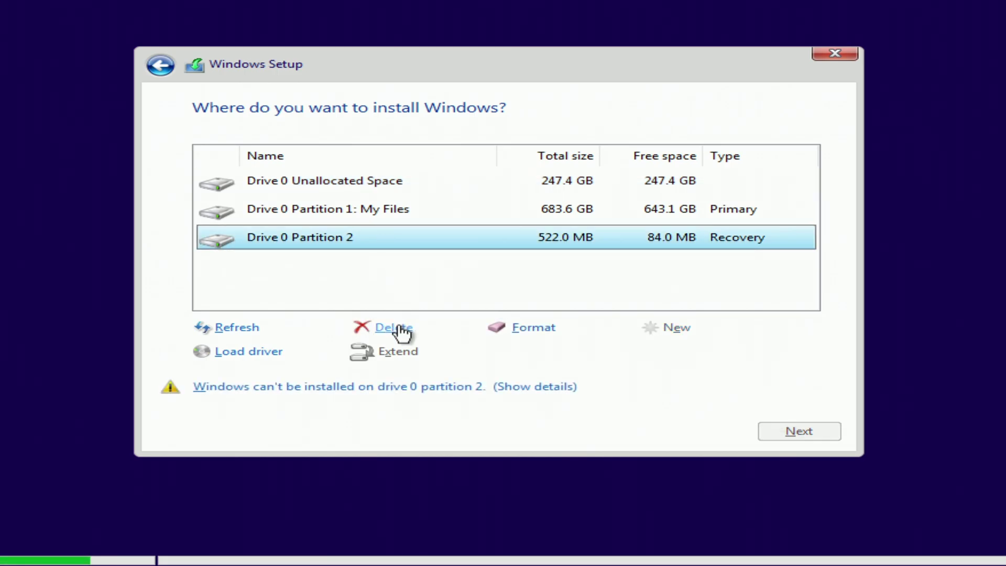
click(400, 329)
click(628, 356)
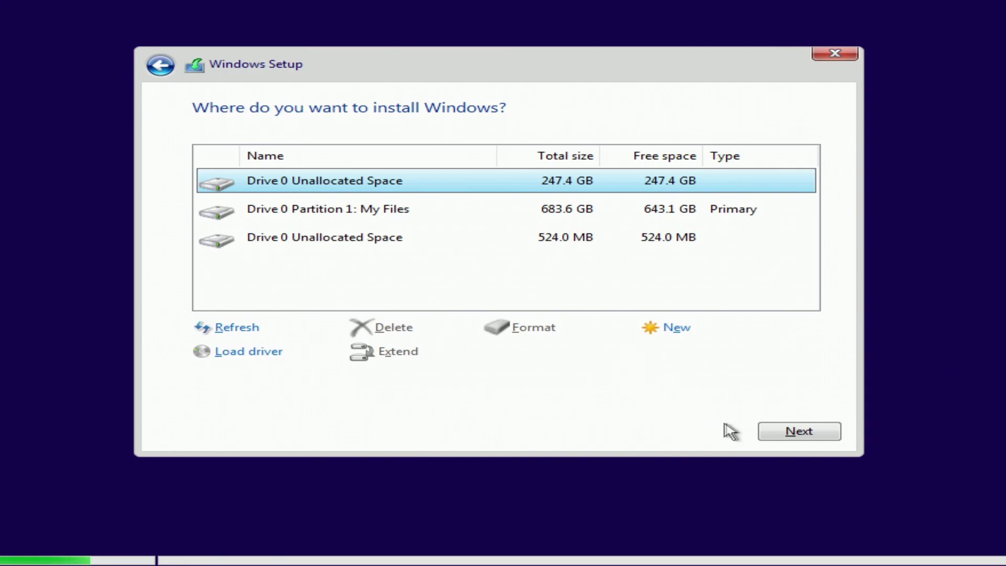
click(786, 438)
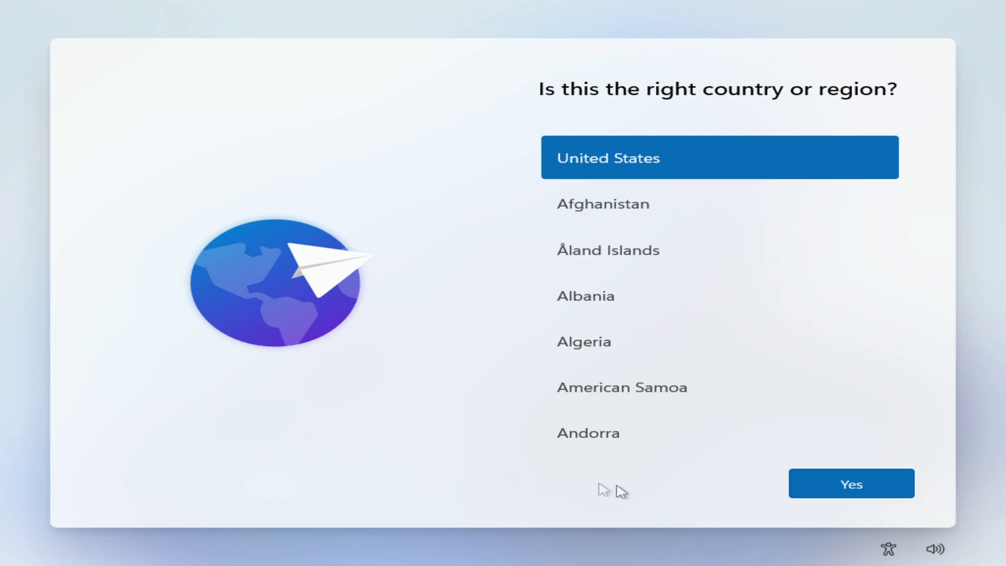
Step: Confirm United States as region and US keyboard, and turn off location sharing
click(833, 493)
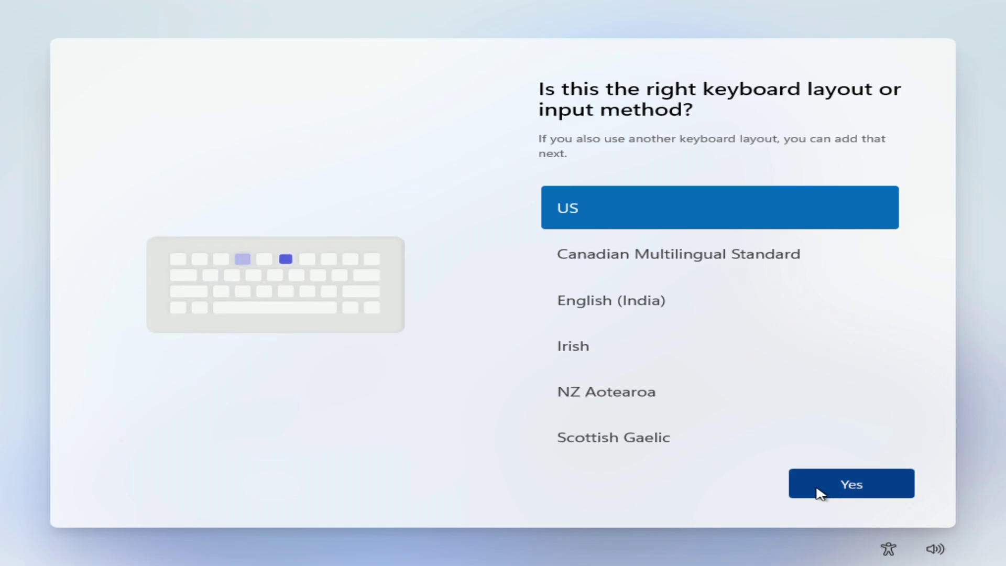
click(819, 492)
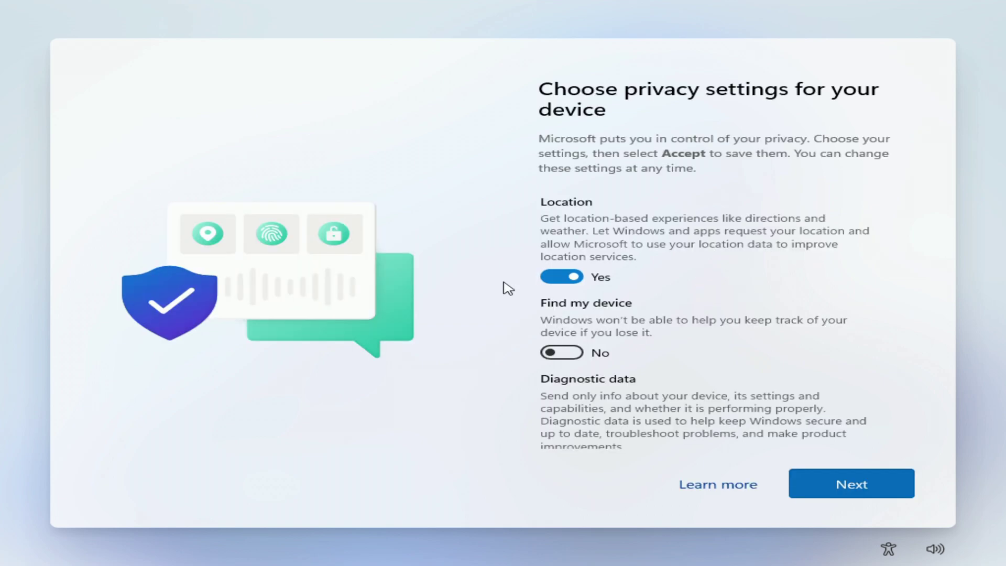
click(556, 278)
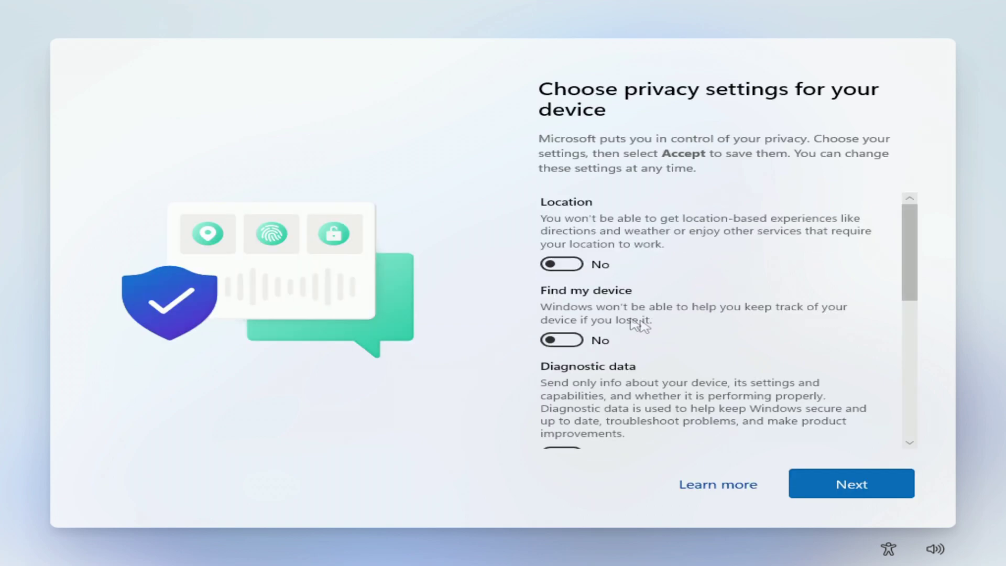
drag(909, 252, 937, 352)
Step: Turn off inking & typing, tailored experiences and advertising ID, then open Settings on the new desktop
click(560, 254)
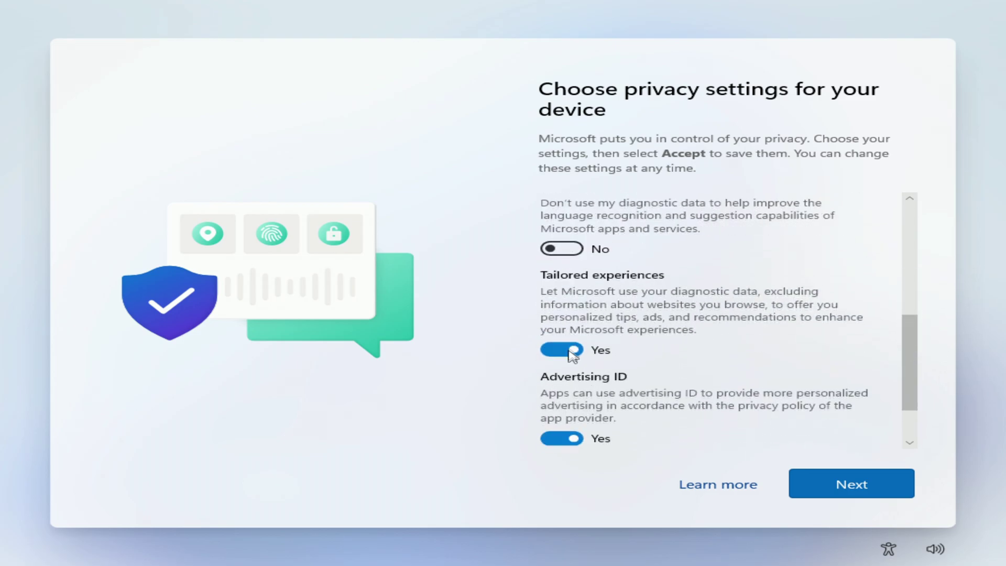
click(560, 355)
click(559, 412)
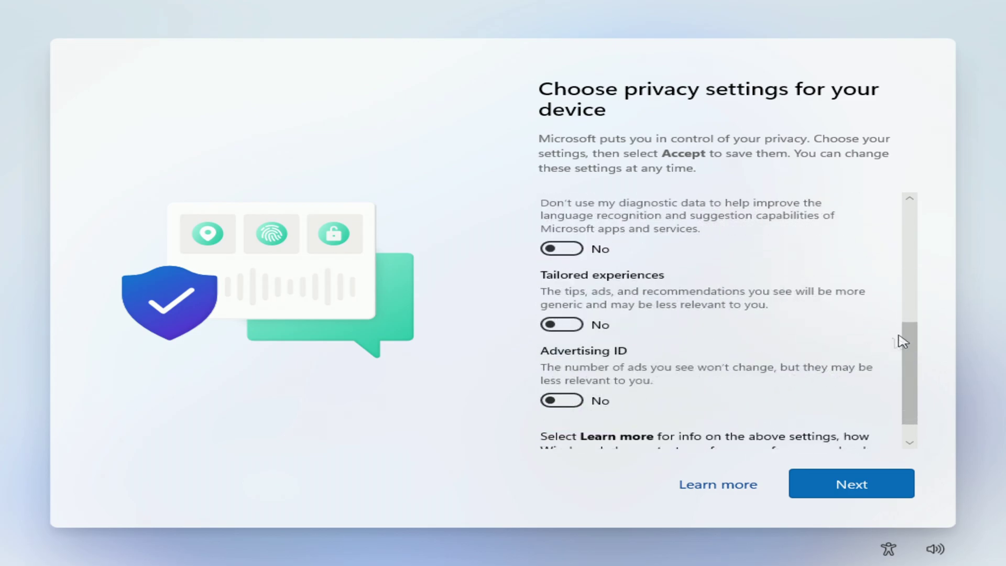
scroll(918, 372, down, 2)
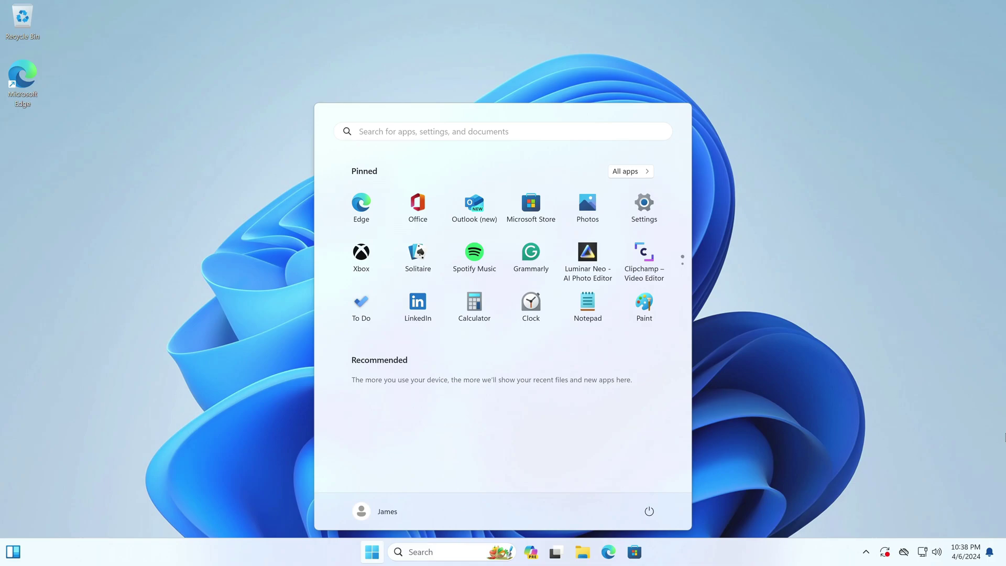
click(645, 210)
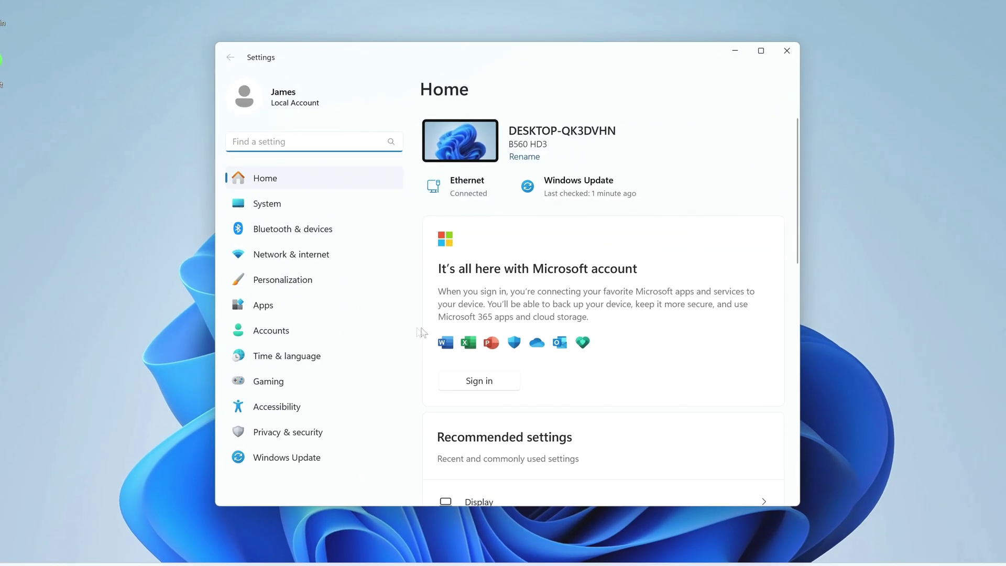
Step: Go to Accounts > Your info to confirm the account is a local administrator
click(399, 330)
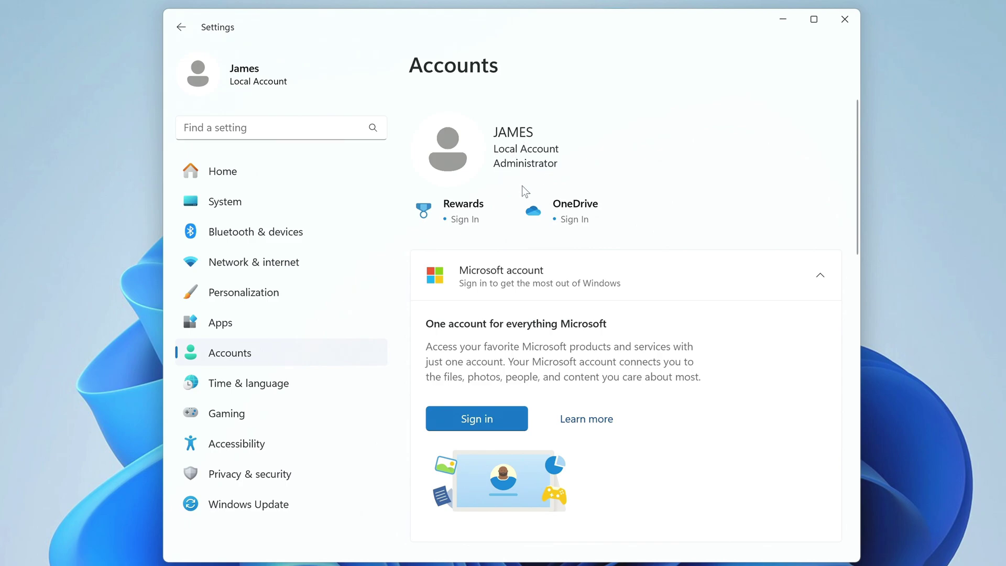
scroll(724, 251, down, 6)
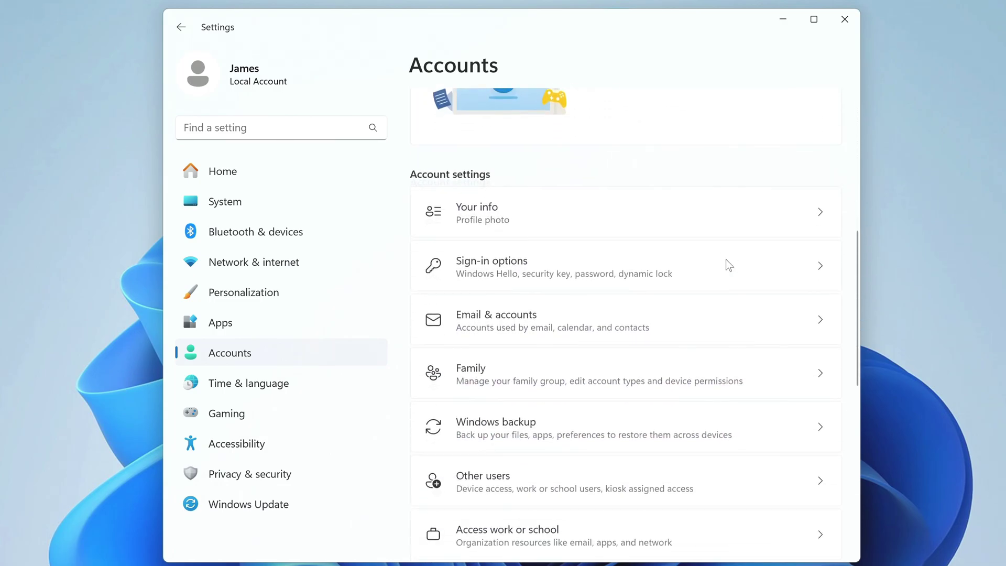
scroll(729, 265, down, 1)
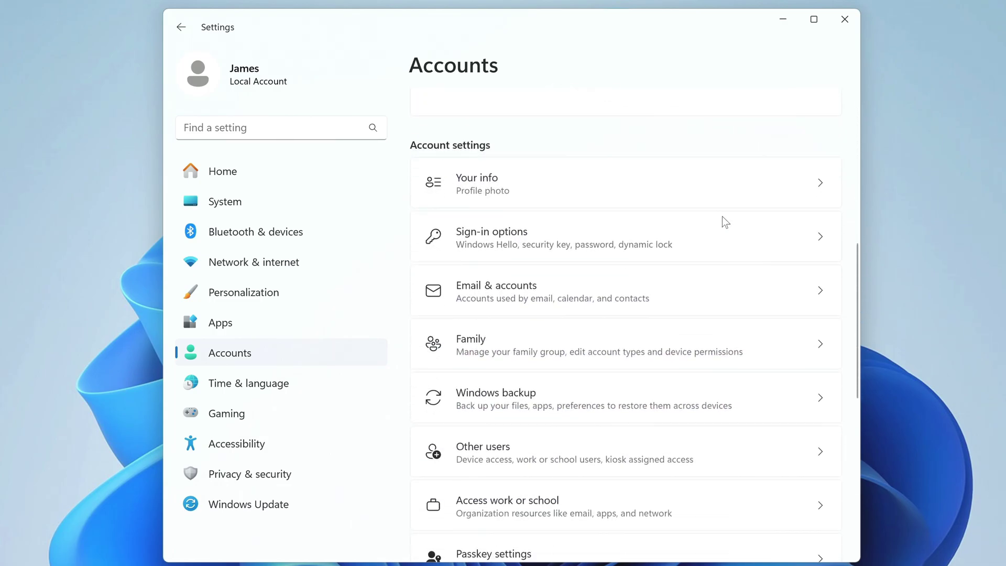
click(588, 191)
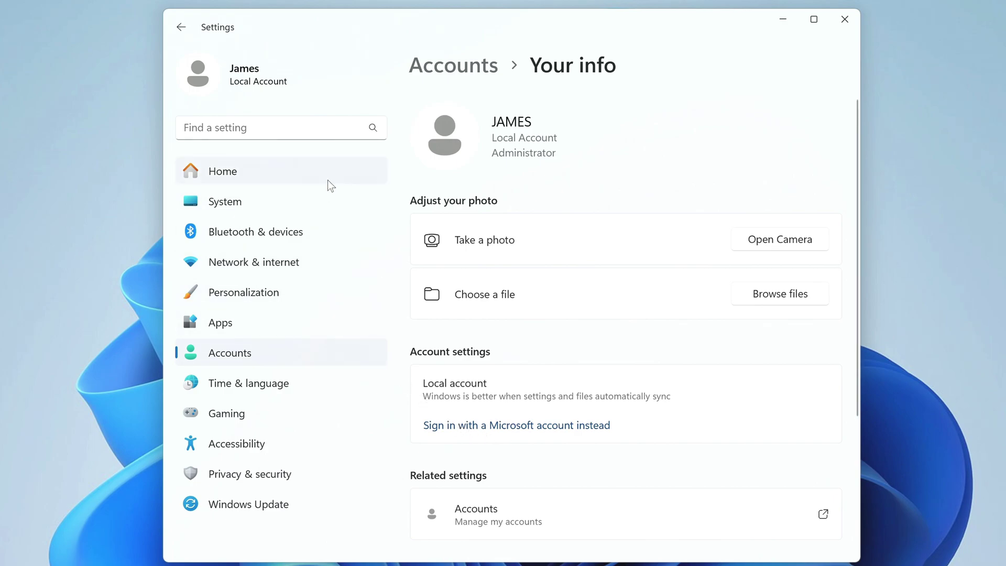
Step: Check System > Activation shows Windows 11 Pro activated with a digital license, then open Windows Update
click(330, 207)
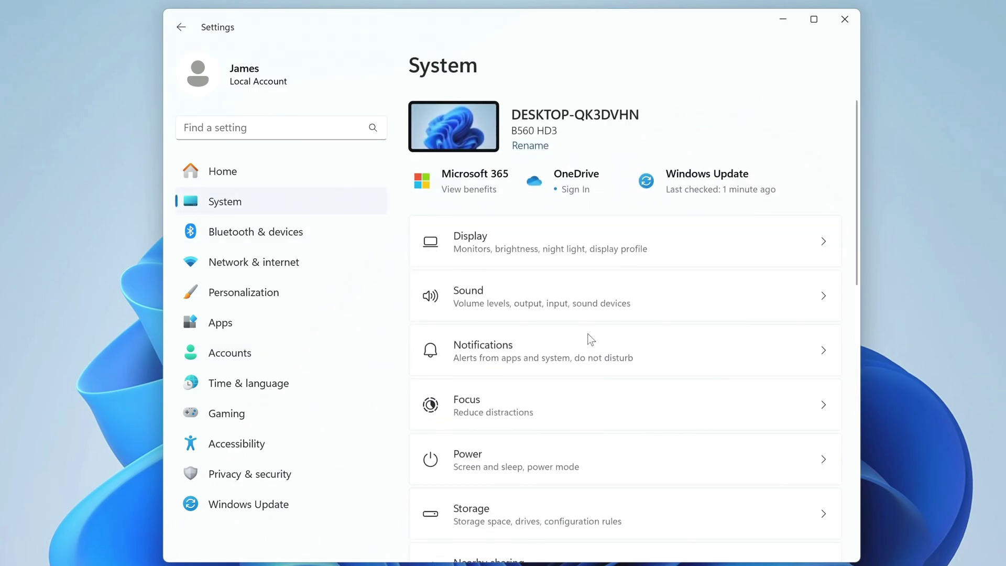
scroll(588, 338, down, 5)
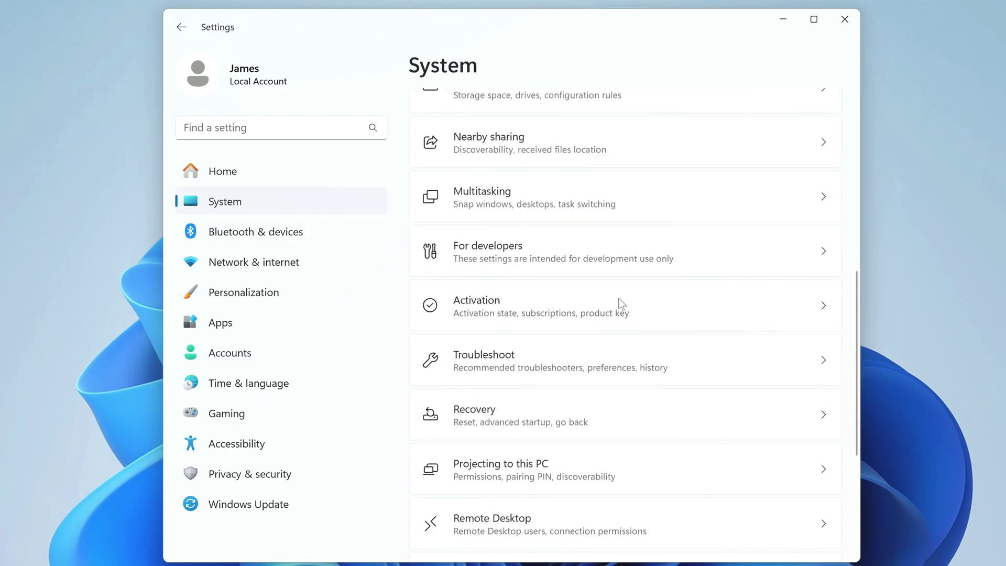
click(696, 305)
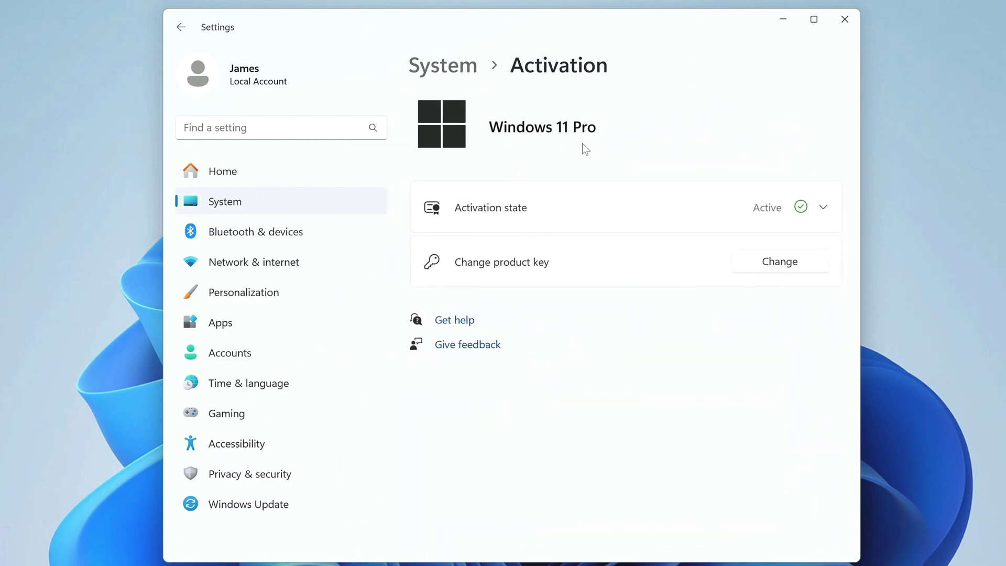
click(592, 214)
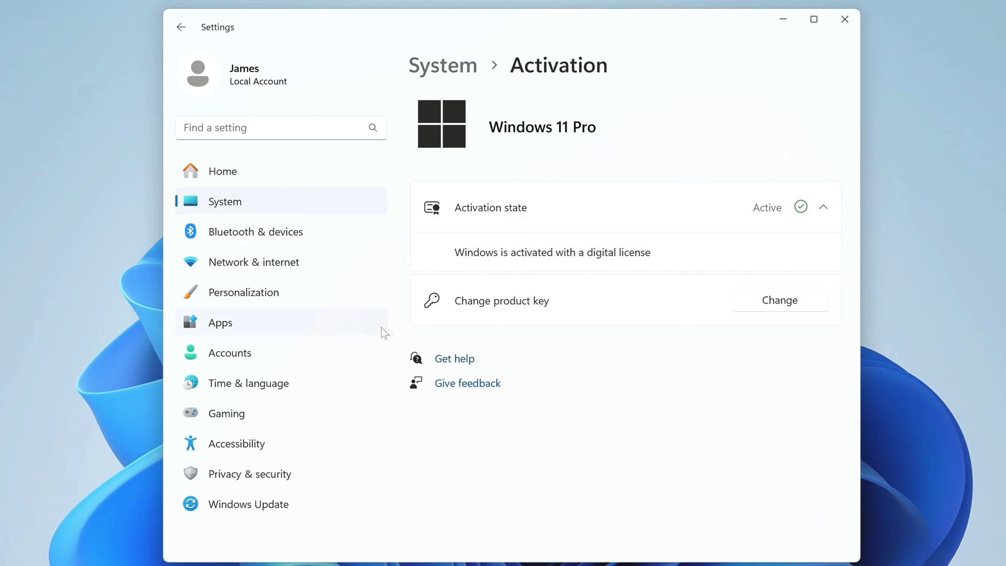
click(337, 508)
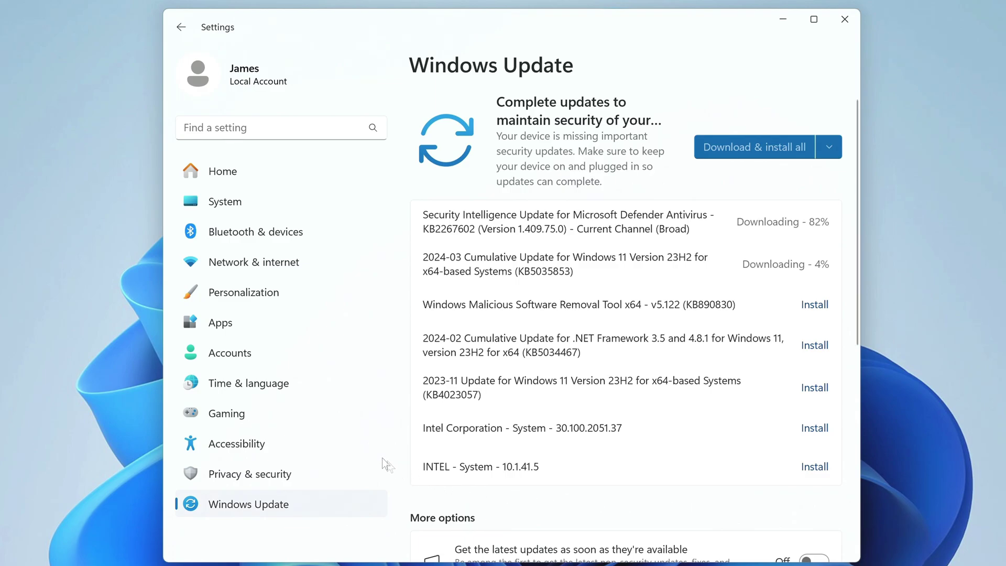
Step: Go to Accounts > Sign-in options and start adding a password
click(326, 355)
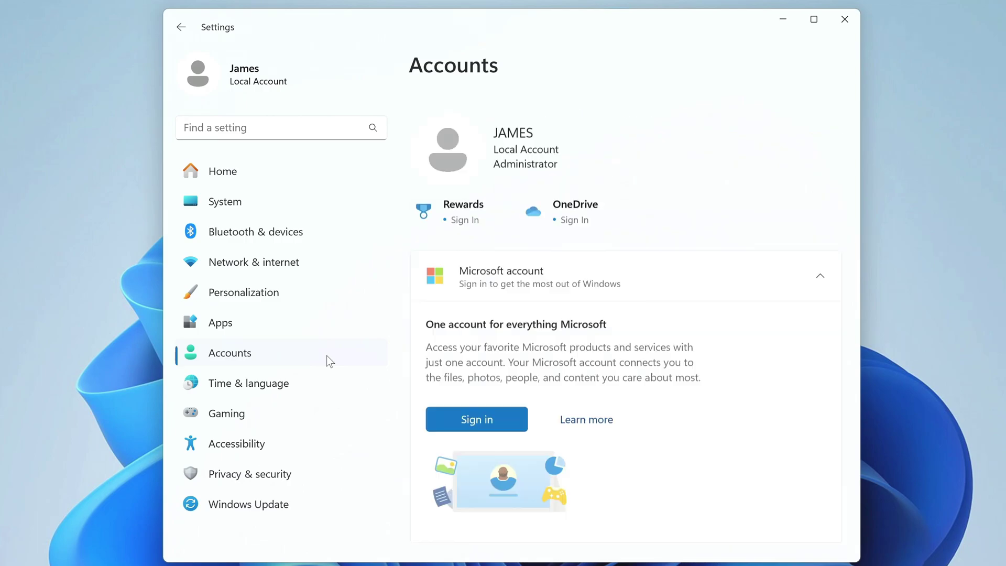
scroll(639, 371, down, 3)
scroll(639, 370, down, 4)
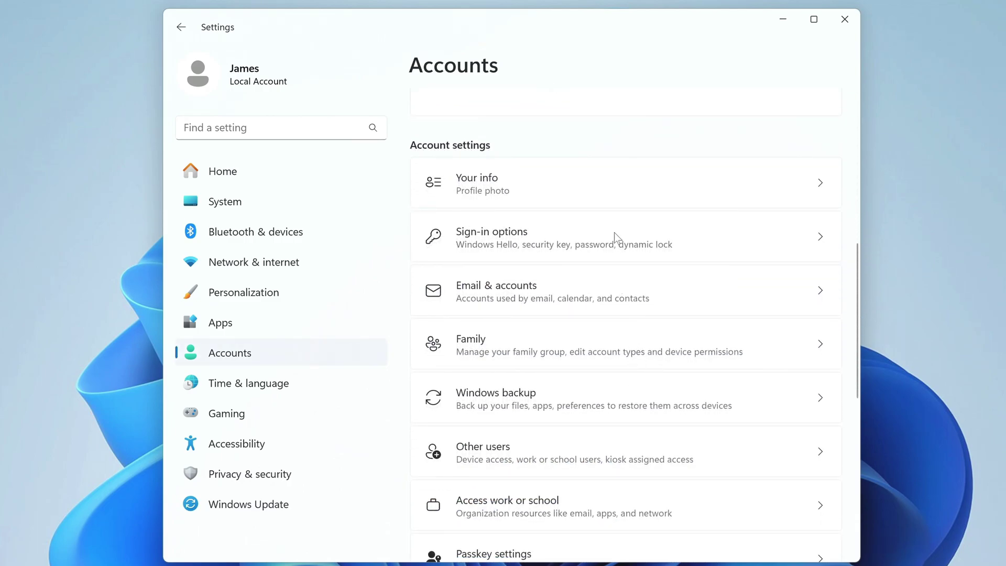
click(712, 240)
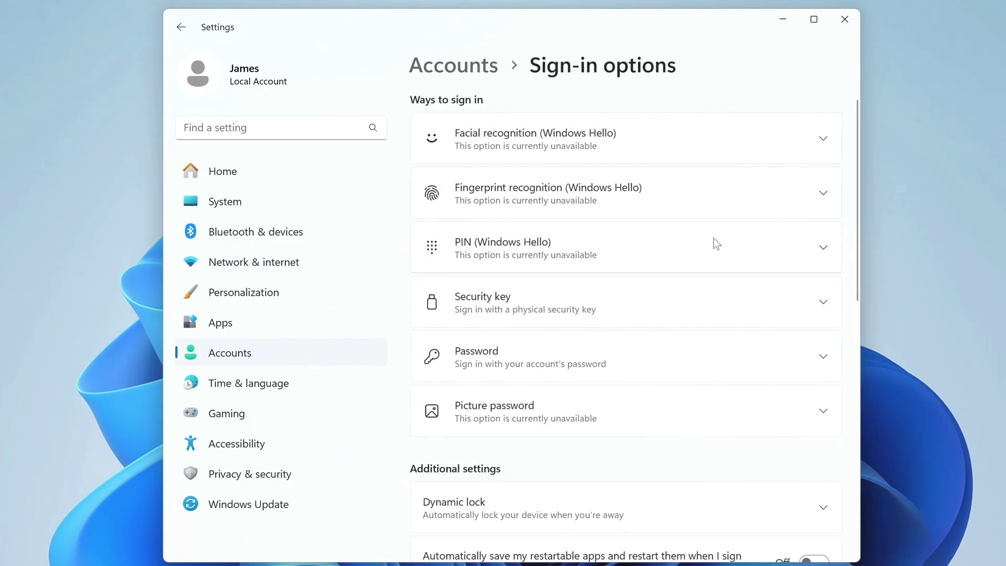
click(754, 365)
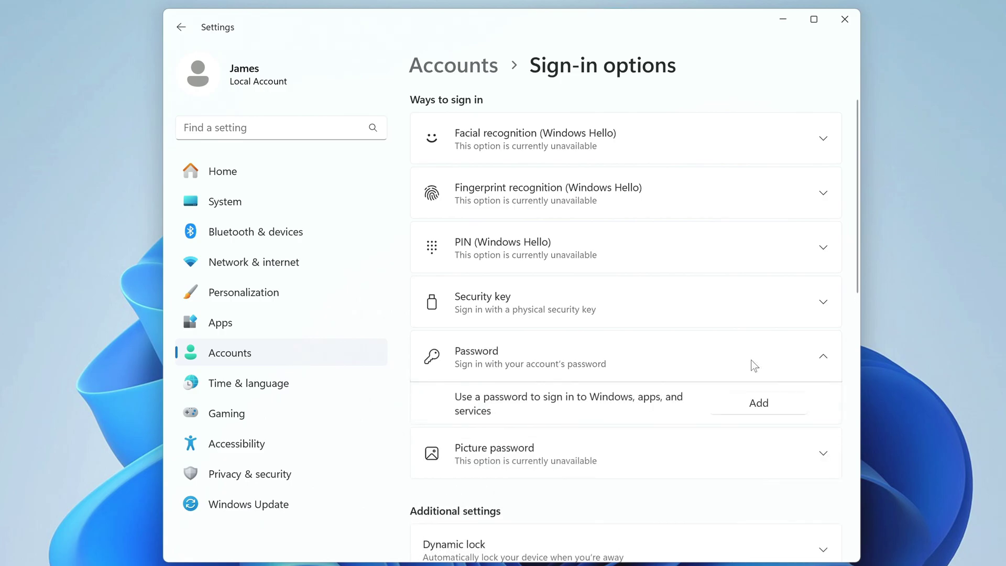
click(736, 407)
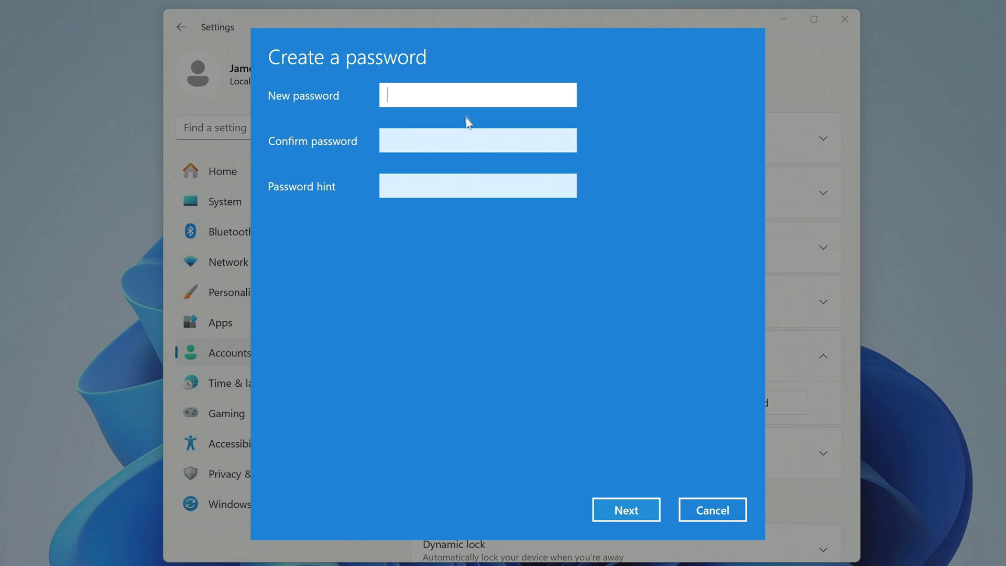
Step: Enter and confirm the new account password, add a password hint, and finish
text(12345)
click(469, 141)
text(12345)
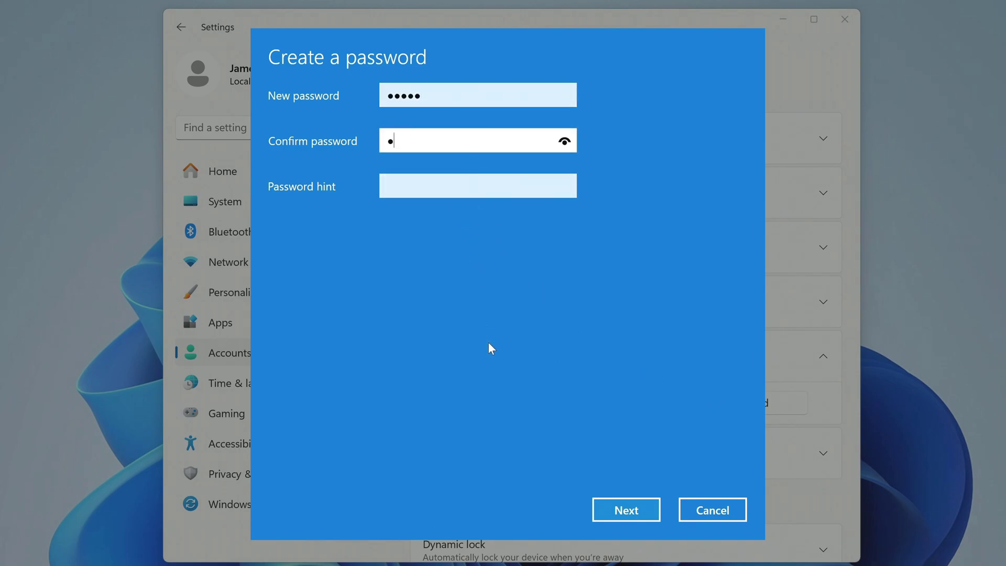
click(471, 183)
text(1234)
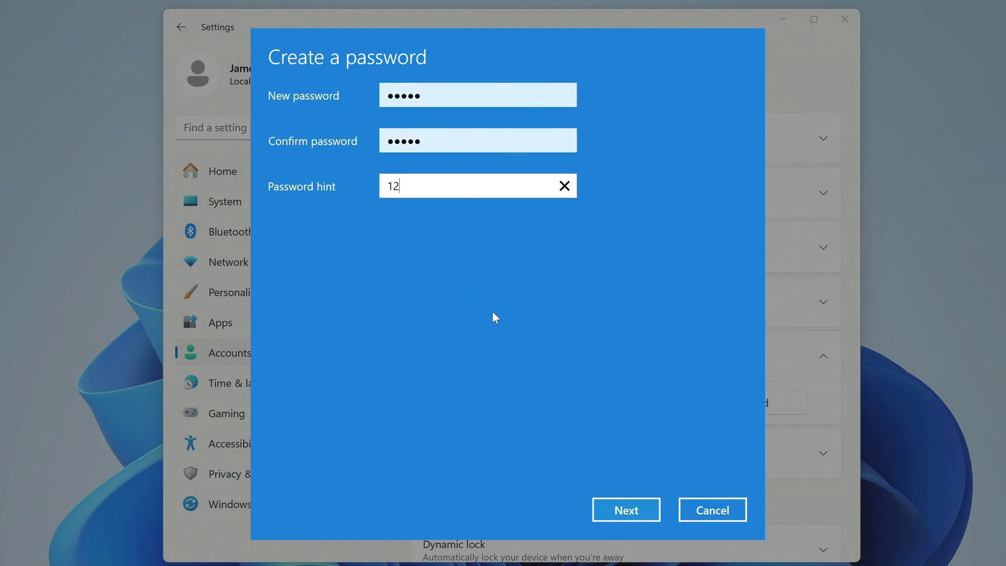
click(598, 511)
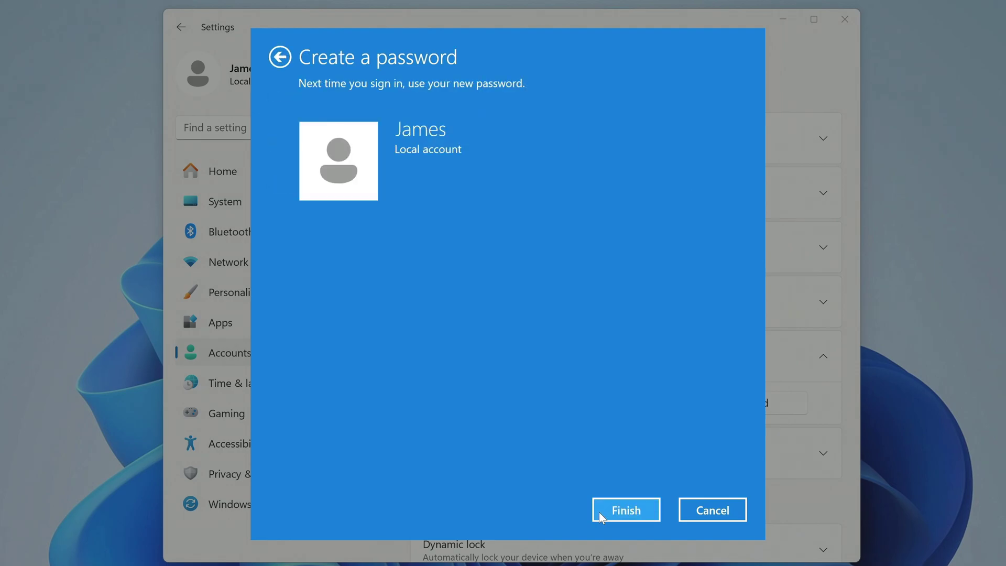
click(598, 511)
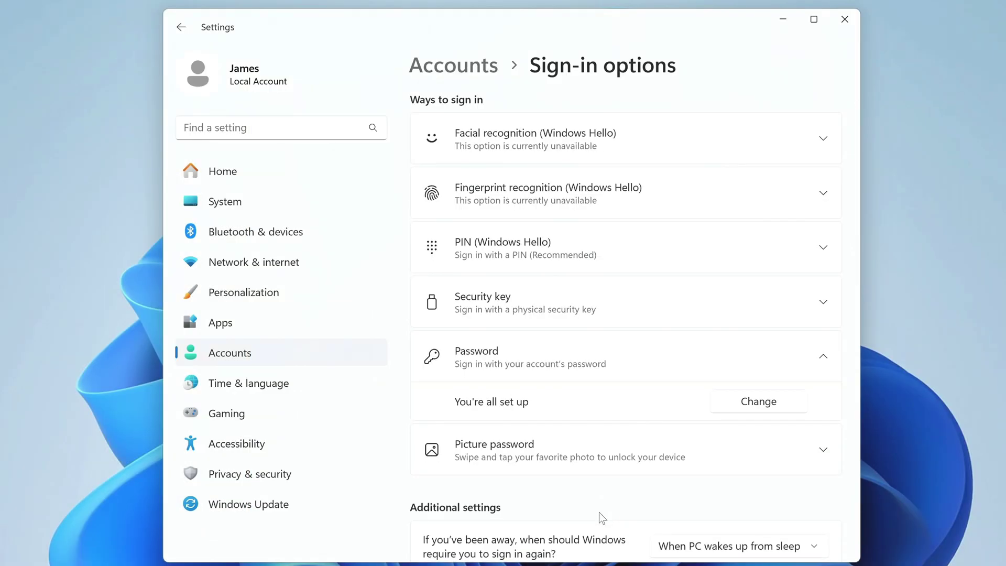